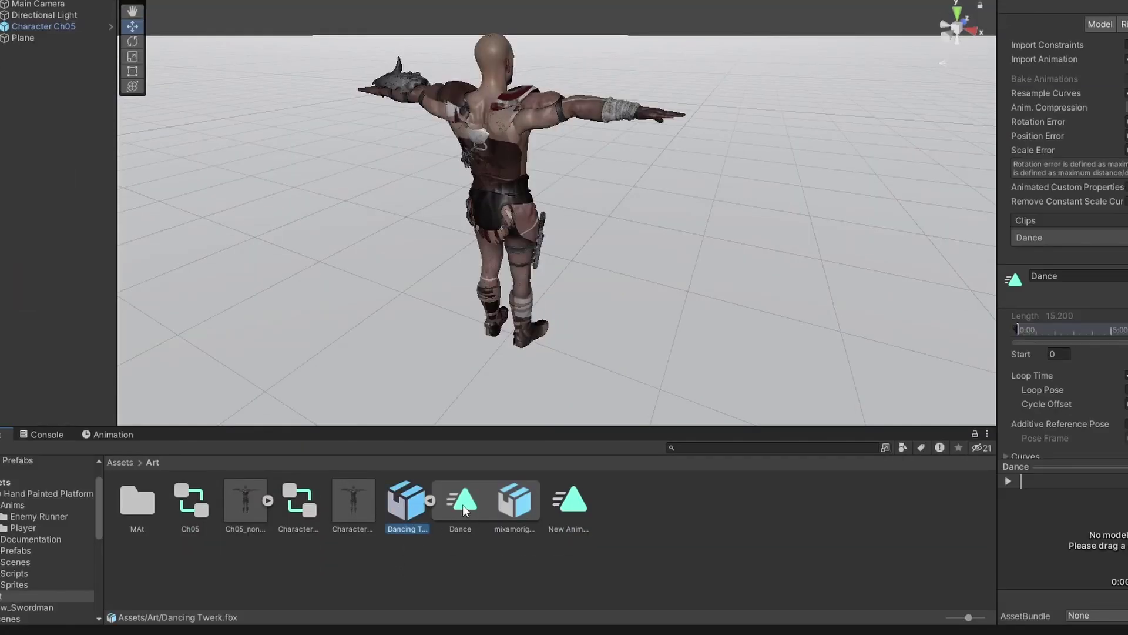
Select the Dance clip and drag the cube to a new spot on the ground plane.
{"action": "left_click", "coordinate": [463, 504]}
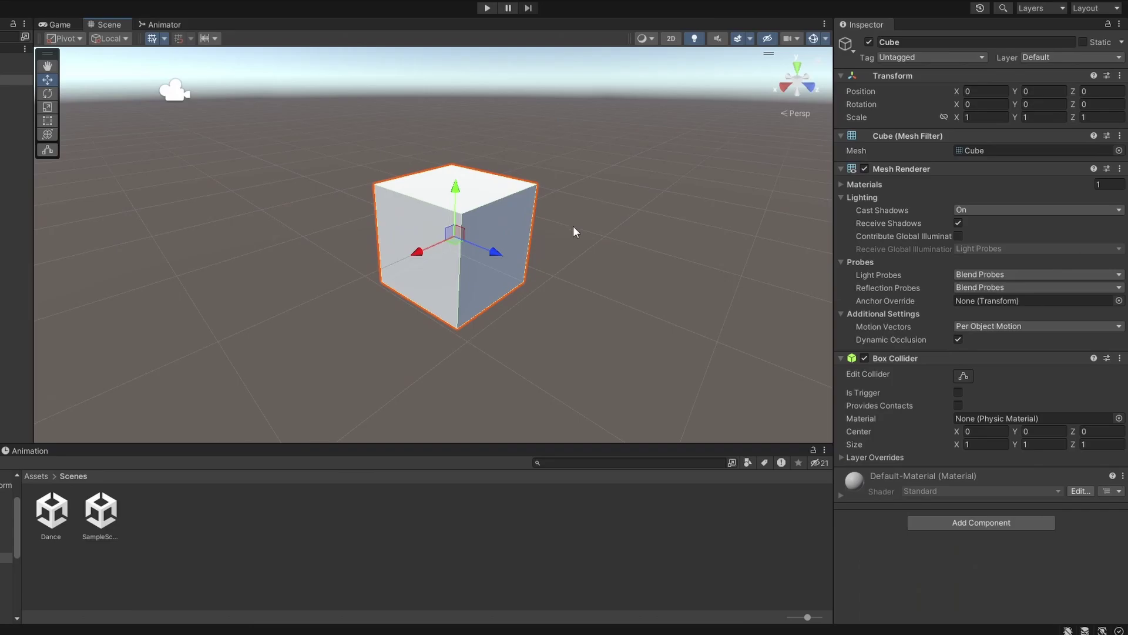
{"action": "left_click_drag", "start_coordinate": [456, 242], "coordinate": [461, 263]}
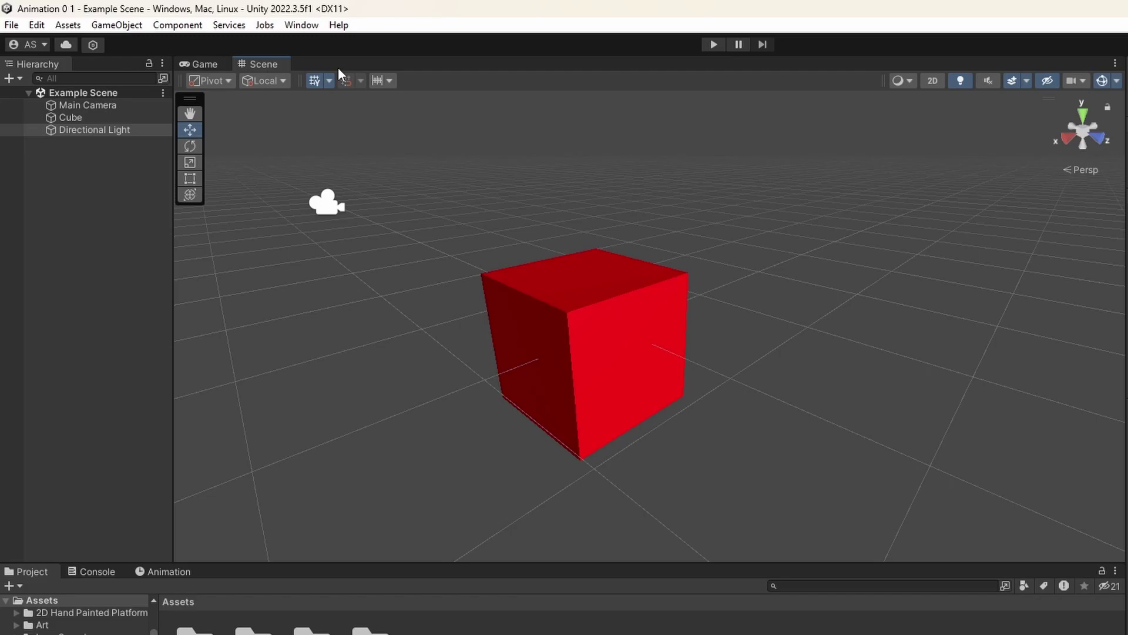
In the Animation window, create a 'New Animation' clip for the Cube, saved in Assets.
{"action": "left_click", "coordinate": [240, 22]}
{"action": "mouse_move", "coordinate": [330, 294]}
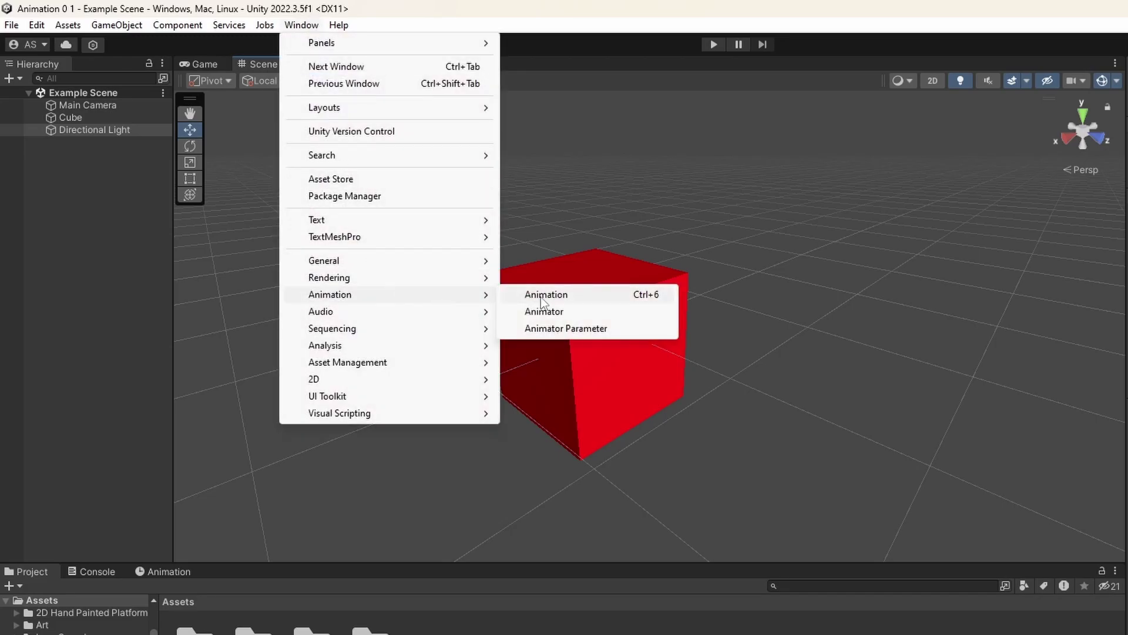
{"action": "left_click", "coordinate": [541, 296]}
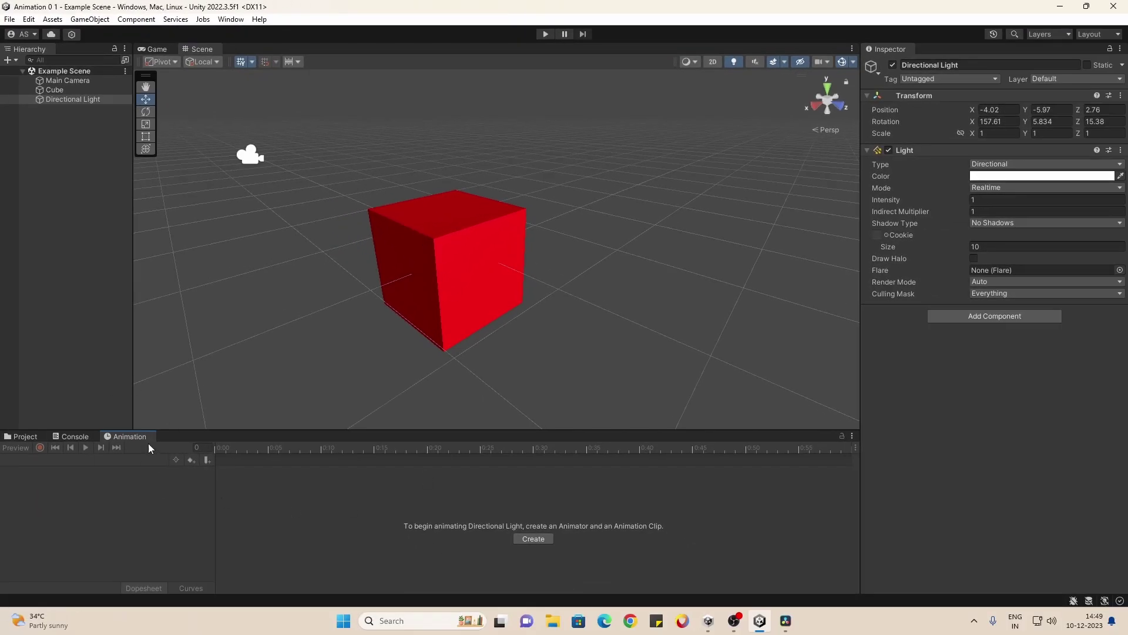
{"action": "left_click", "coordinate": [64, 90]}
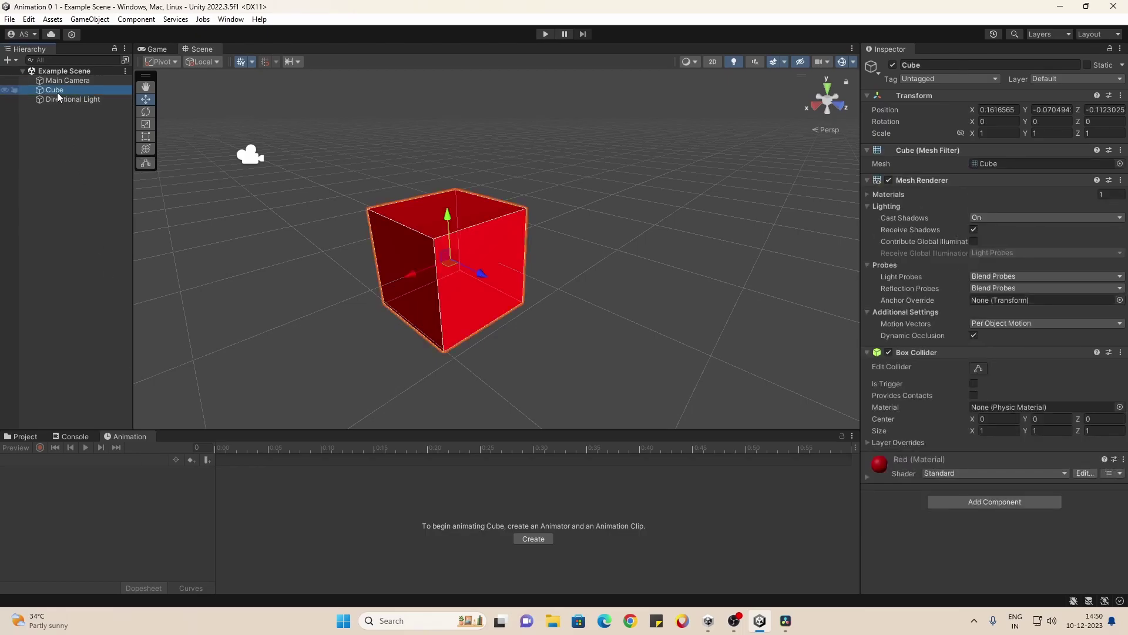
{"action": "left_click", "coordinate": [518, 538]}
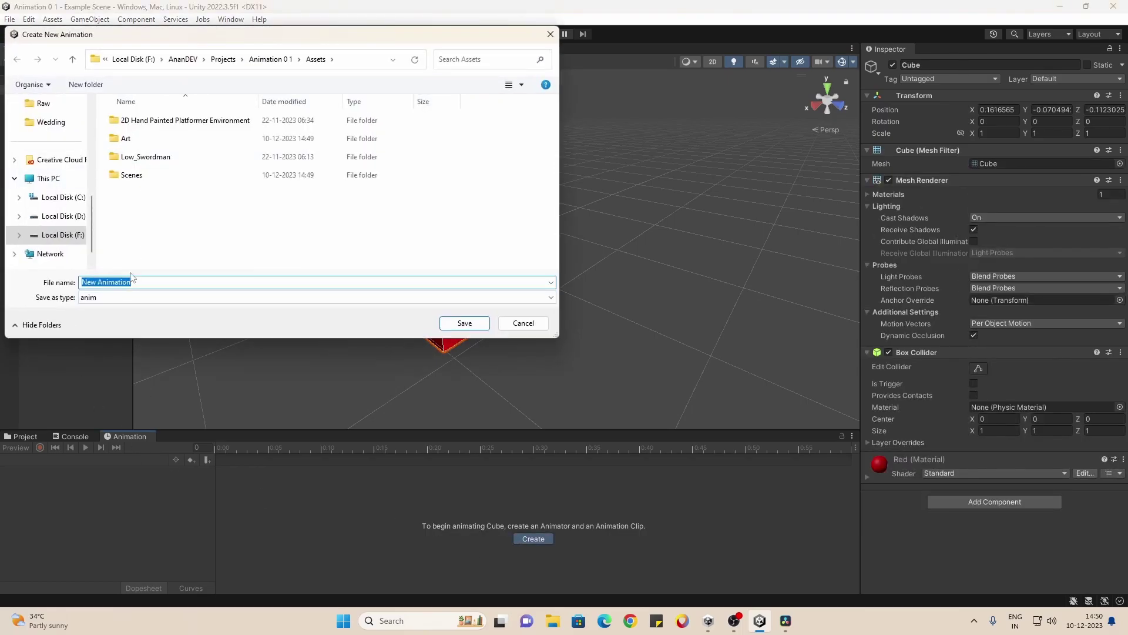
{"action": "left_click", "coordinate": [464, 323]}
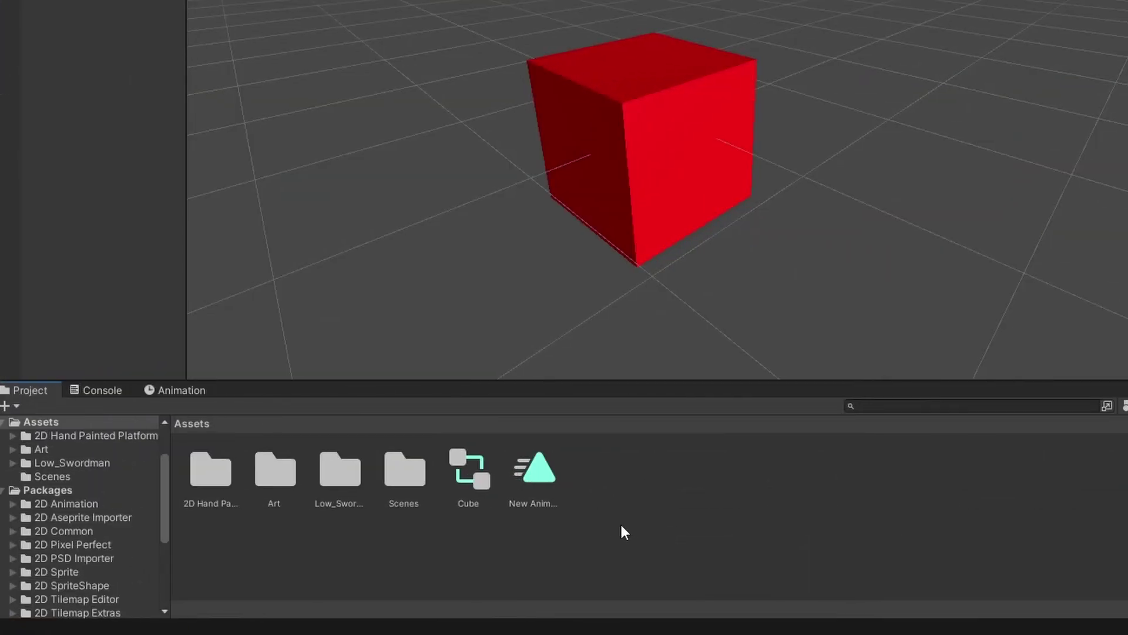
{"action": "left_click", "coordinate": [552, 481]}
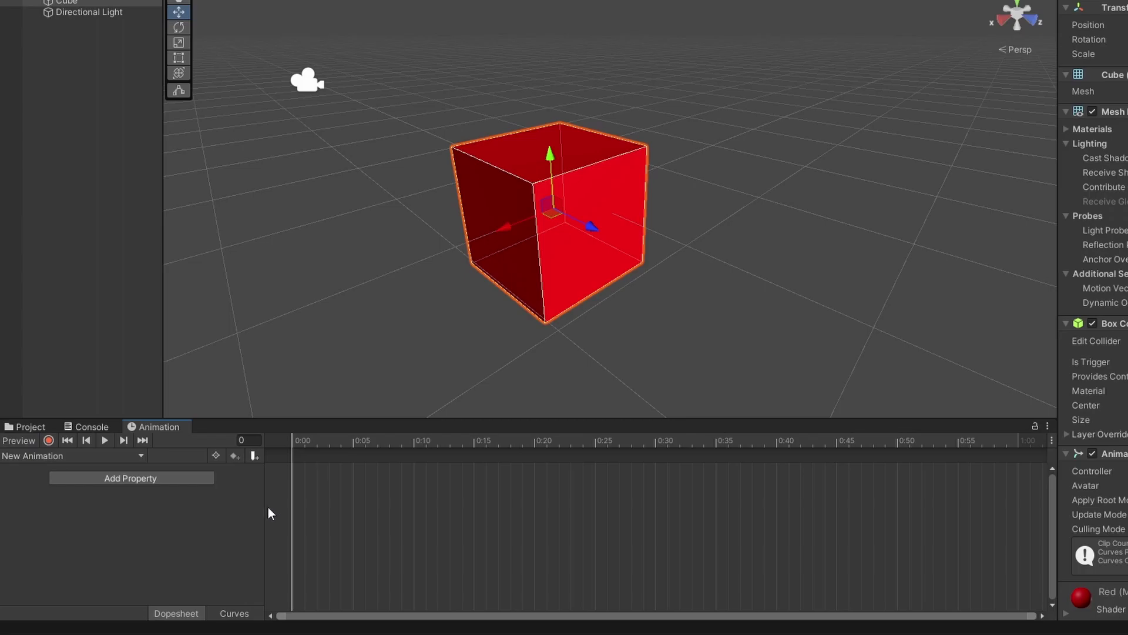
{"action": "left_click_drag", "start_coordinate": [294, 445], "coordinate": [642, 452]}
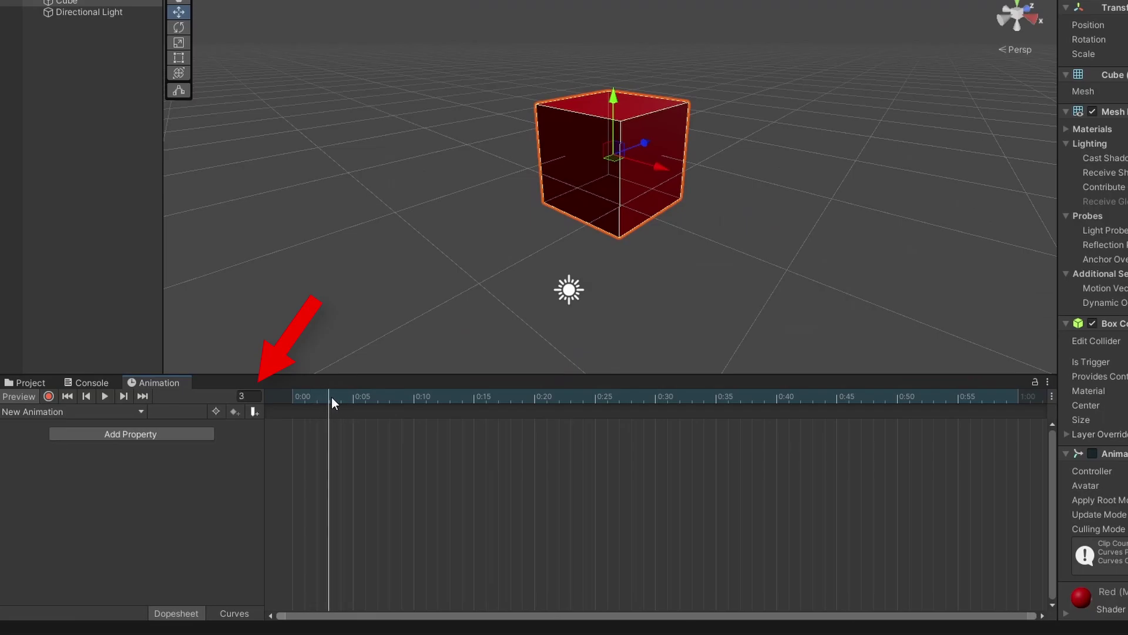
{"action": "mouse_move", "coordinate": [332, 397]}
{"action": "left_mouse_down"}
{"action": "mouse_move", "coordinate": [397, 396]}
{"action": "mouse_move", "coordinate": [287, 399]}
{"action": "left_mouse_up"}
{"action": "left_click", "coordinate": [104, 414]}
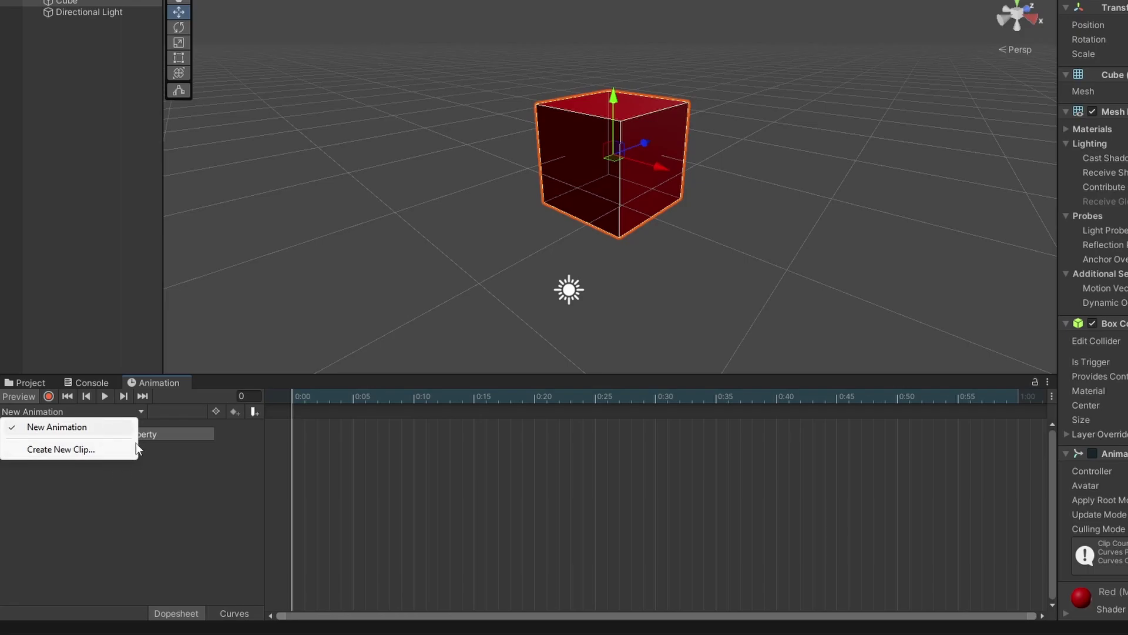
{"action": "left_click", "coordinate": [198, 487]}
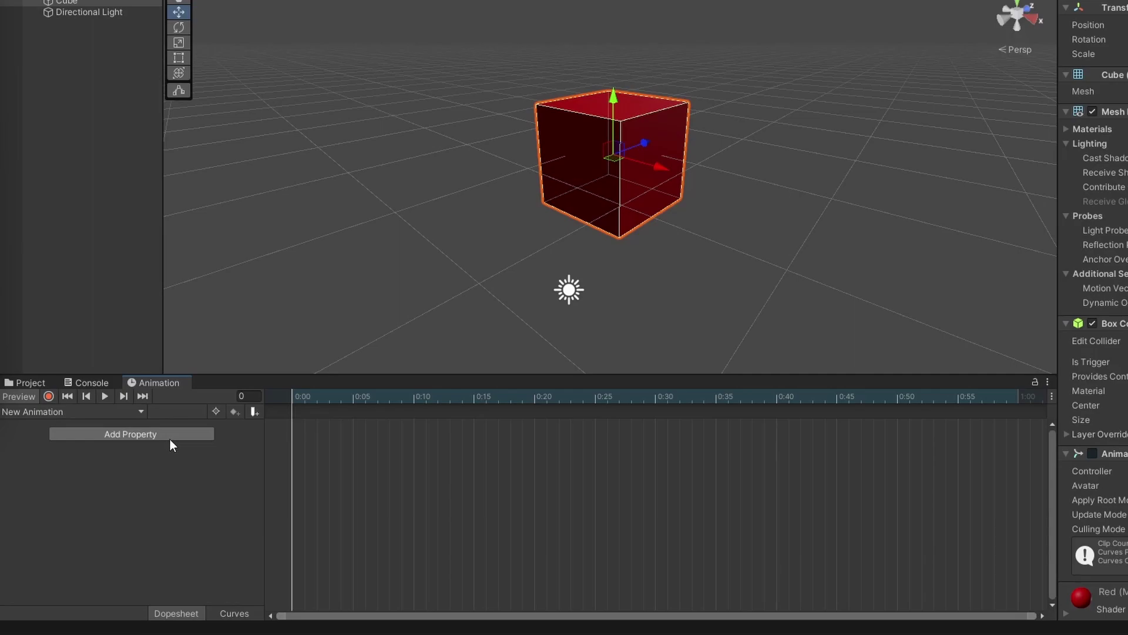
Add the Transform Position property to the cube's clip.
{"action": "left_click", "coordinate": [171, 439]}
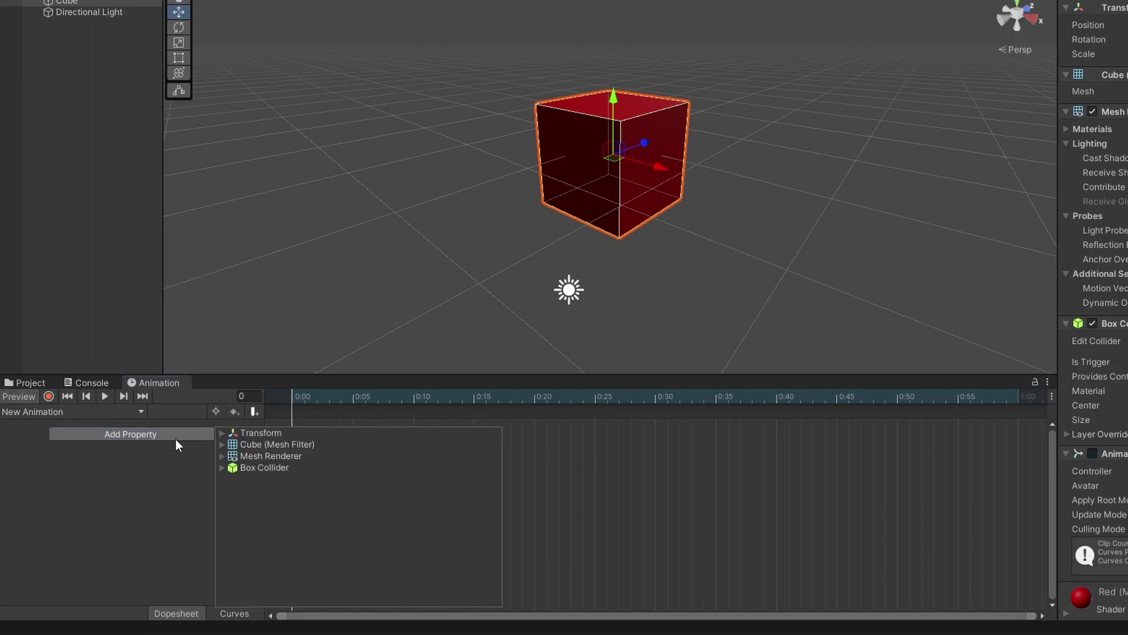
{"action": "left_click", "coordinate": [223, 434]}
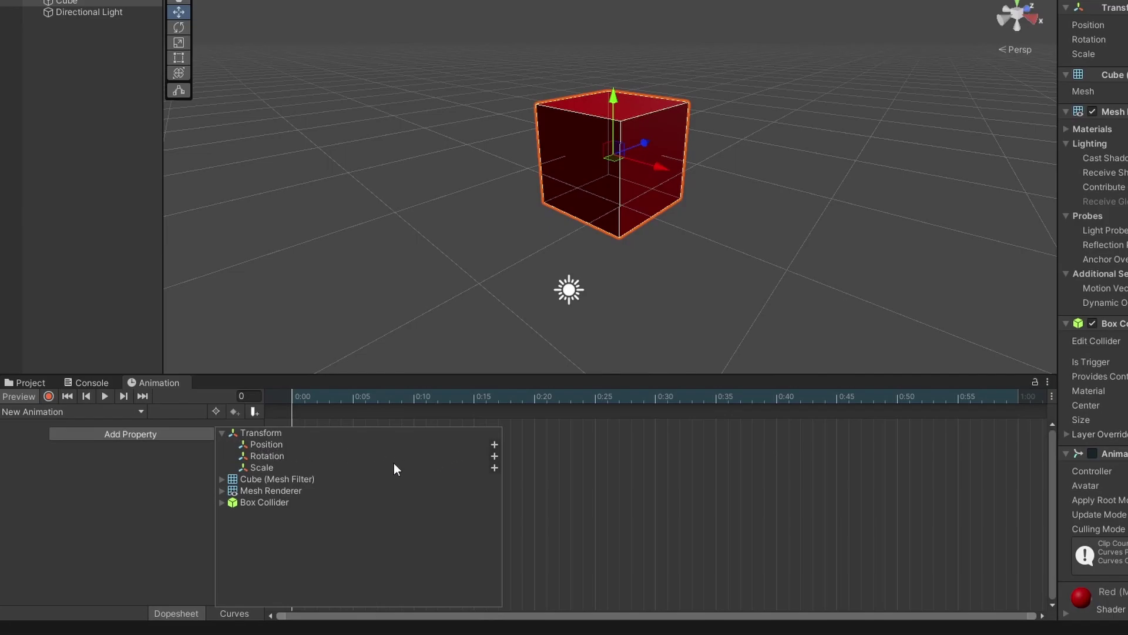
{"action": "left_click", "coordinate": [494, 445]}
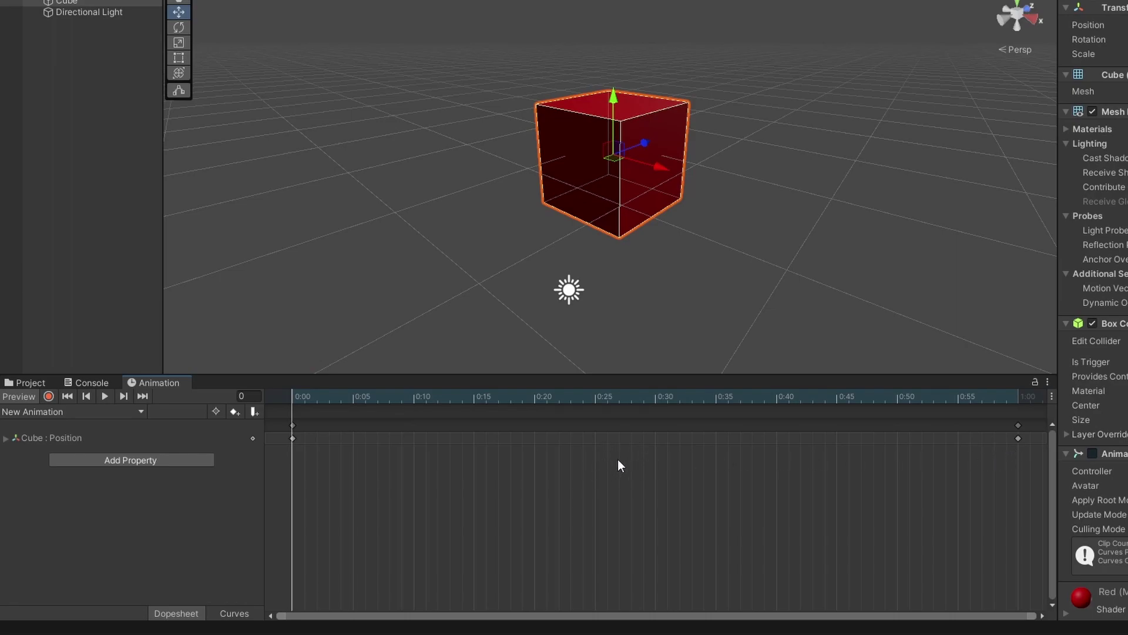
Move the end keyframes to about 0:30 and set Position X there to 5.
{"action": "mouse_move", "coordinate": [1027, 461]}
{"action": "left_mouse_down"}
{"action": "mouse_move", "coordinate": [1023, 447]}
{"action": "mouse_move", "coordinate": [654, 435]}
{"action": "left_mouse_up"}
{"action": "left_click", "coordinate": [620, 399]}
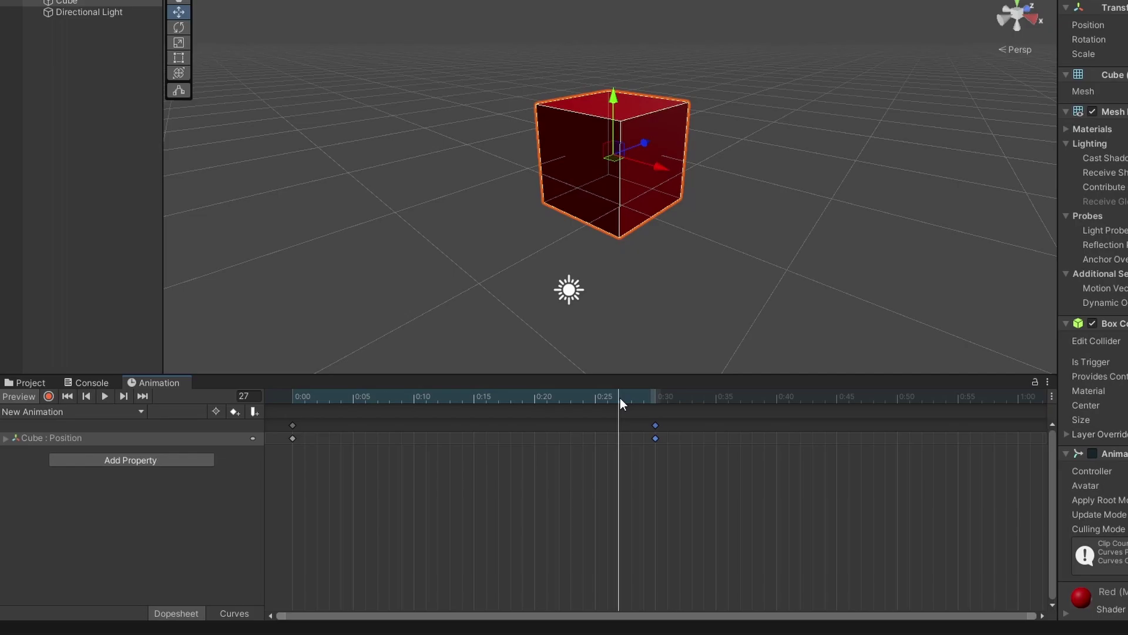
{"action": "left_click_drag", "start_coordinate": [620, 398], "coordinate": [655, 405]}
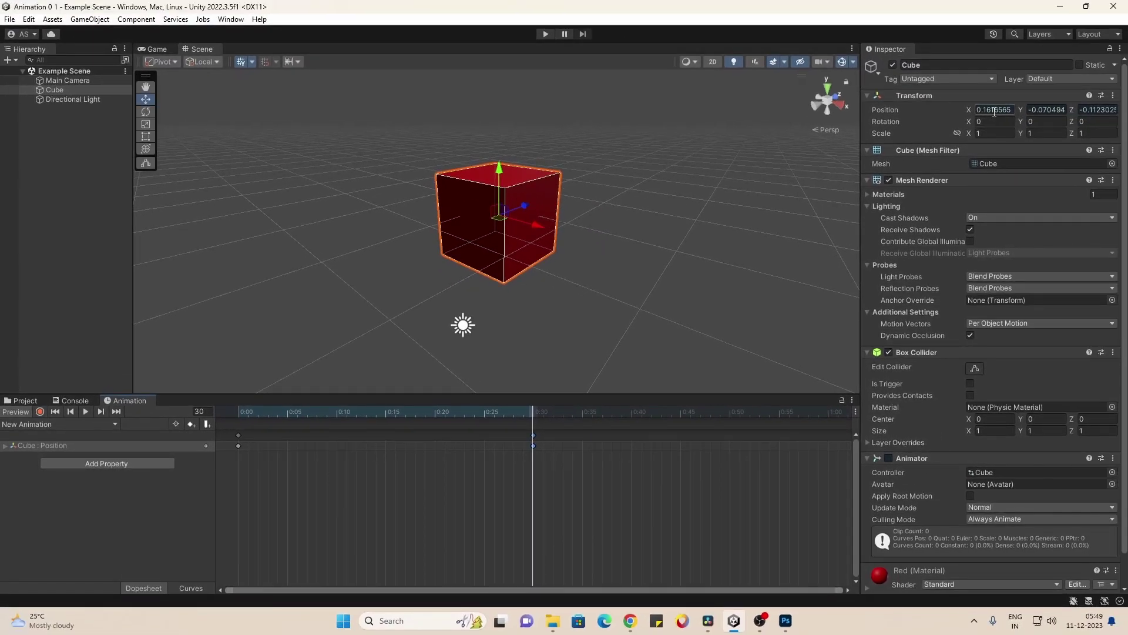
{"action": "left_click", "coordinate": [956, 107]}
{"action": "type", "text": "5"}
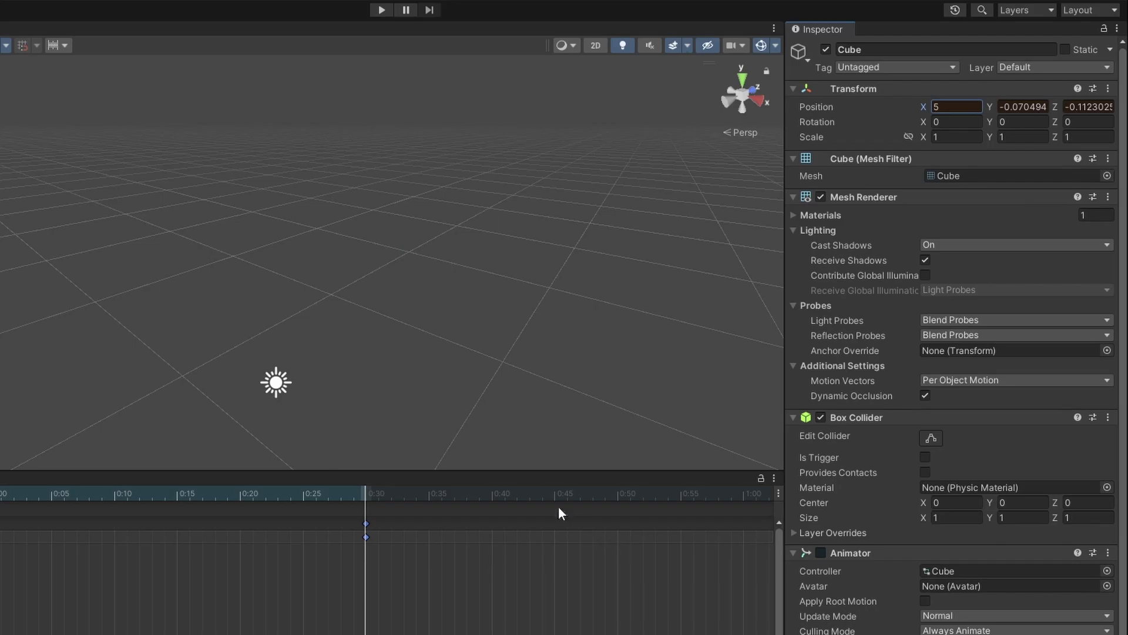
{"action": "scroll", "coordinate": [356, 344], "scroll_direction": "down", "scroll_amount": 3}
{"action": "scroll", "coordinate": [358, 348], "scroll_direction": "down", "scroll_amount": 3}
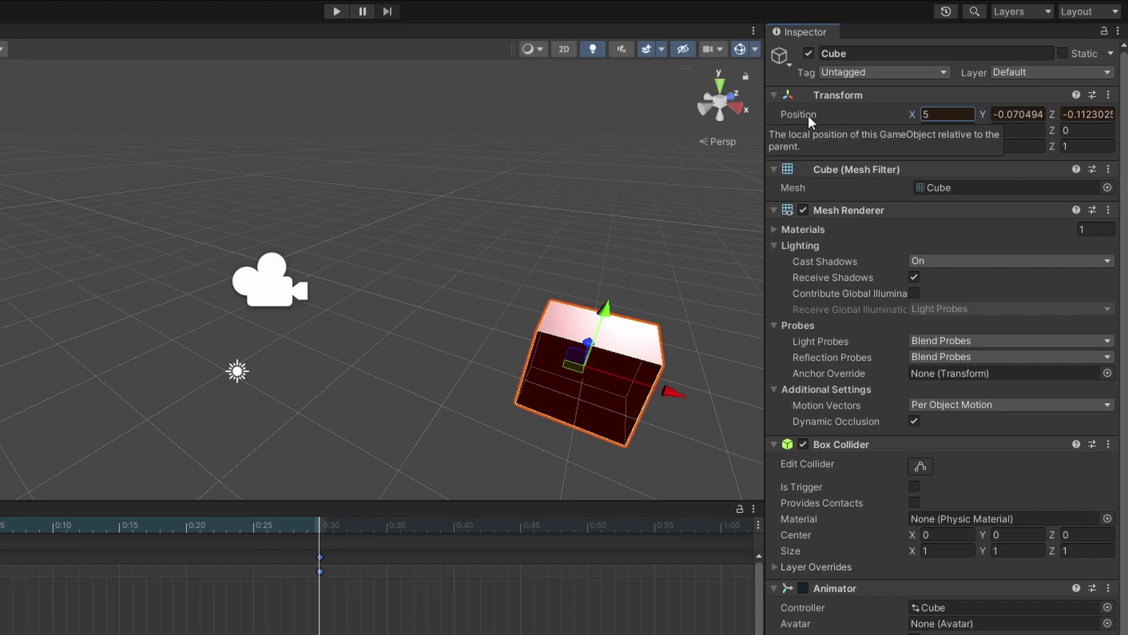
Key all modified Position values and play back the cube's animation.
{"action": "right_click", "coordinate": [808, 115]}
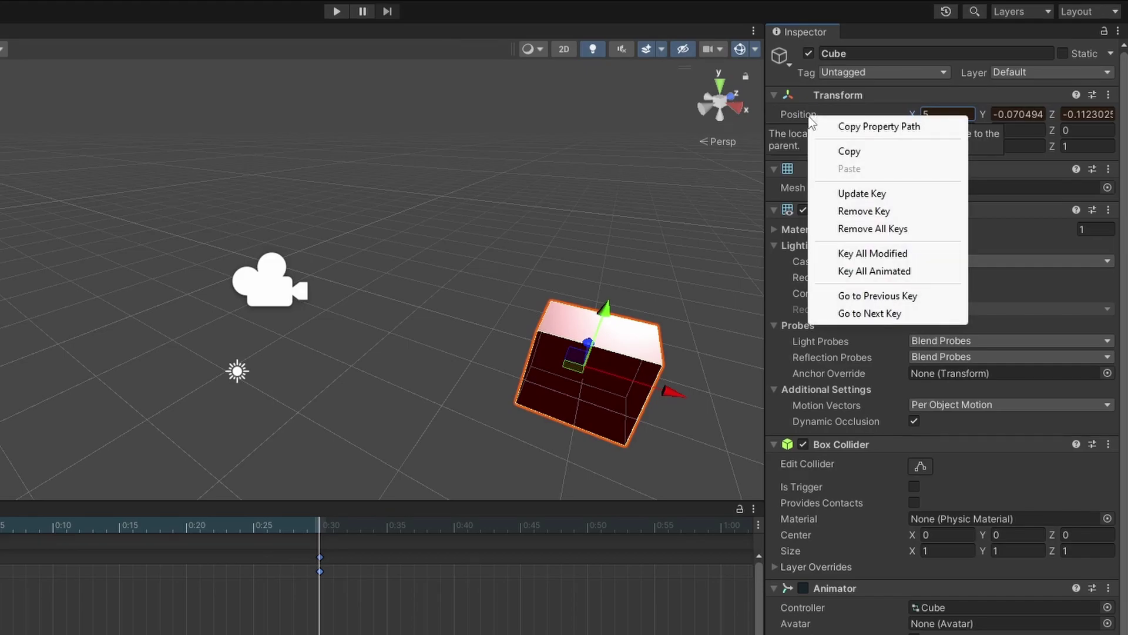
{"action": "left_click", "coordinate": [840, 254]}
{"action": "left_click", "coordinate": [85, 412]}
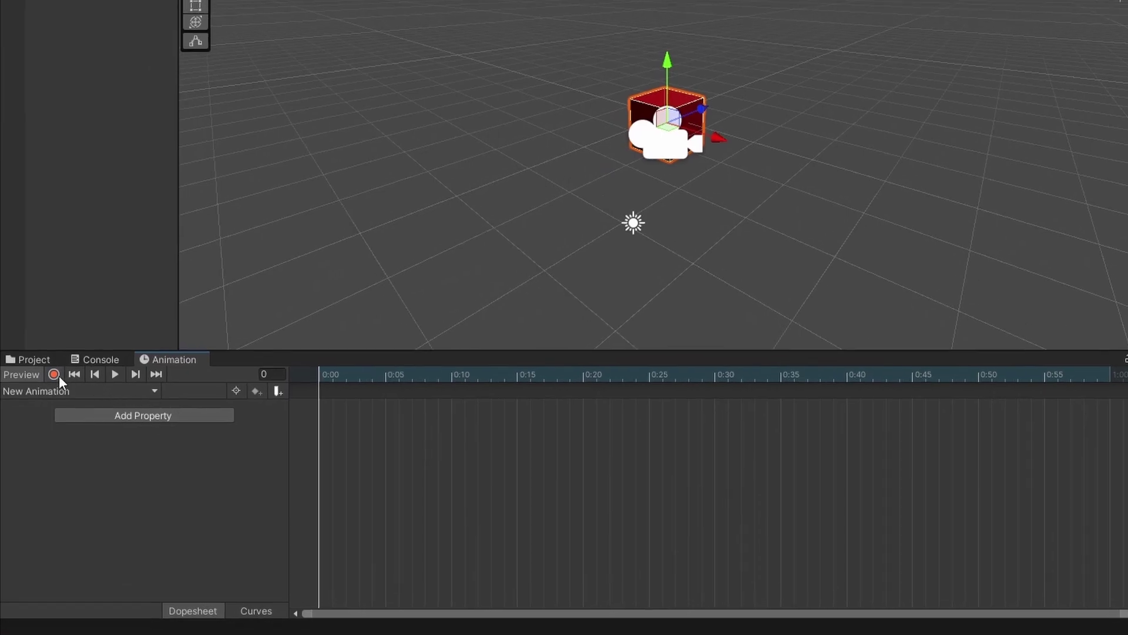
In record mode, key the cube's X position at 60 at the start and 5 at frame 20.
{"action": "left_click", "coordinate": [57, 376]}
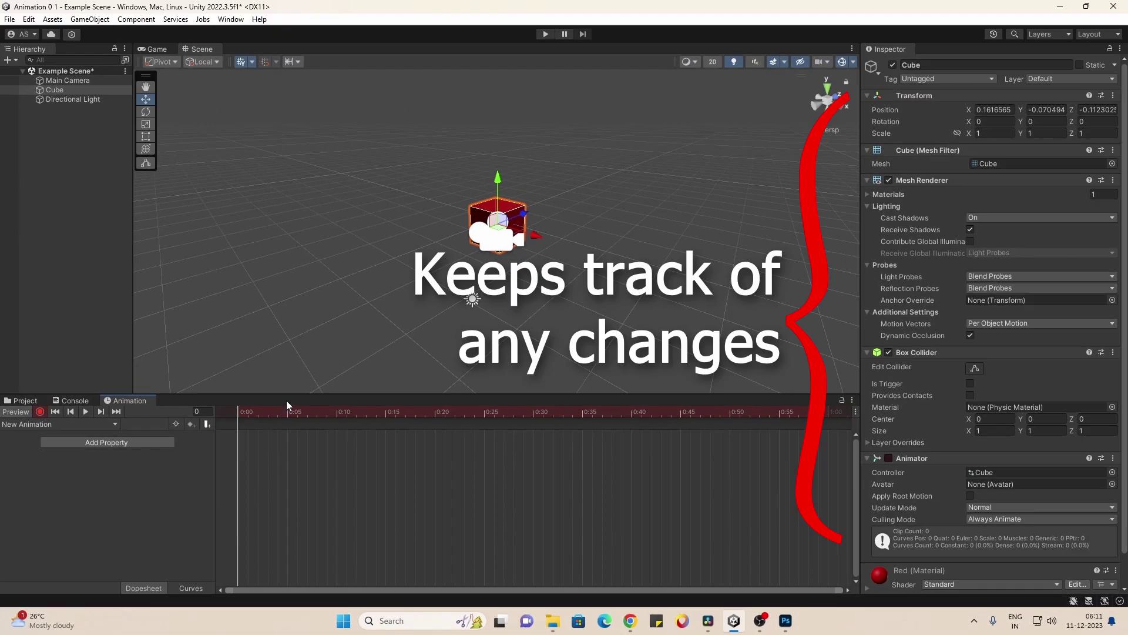
{"action": "mouse_move", "coordinate": [291, 410]}
{"action": "left_mouse_down"}
{"action": "mouse_move", "coordinate": [354, 410]}
{"action": "mouse_move", "coordinate": [237, 410]}
{"action": "left_mouse_up"}
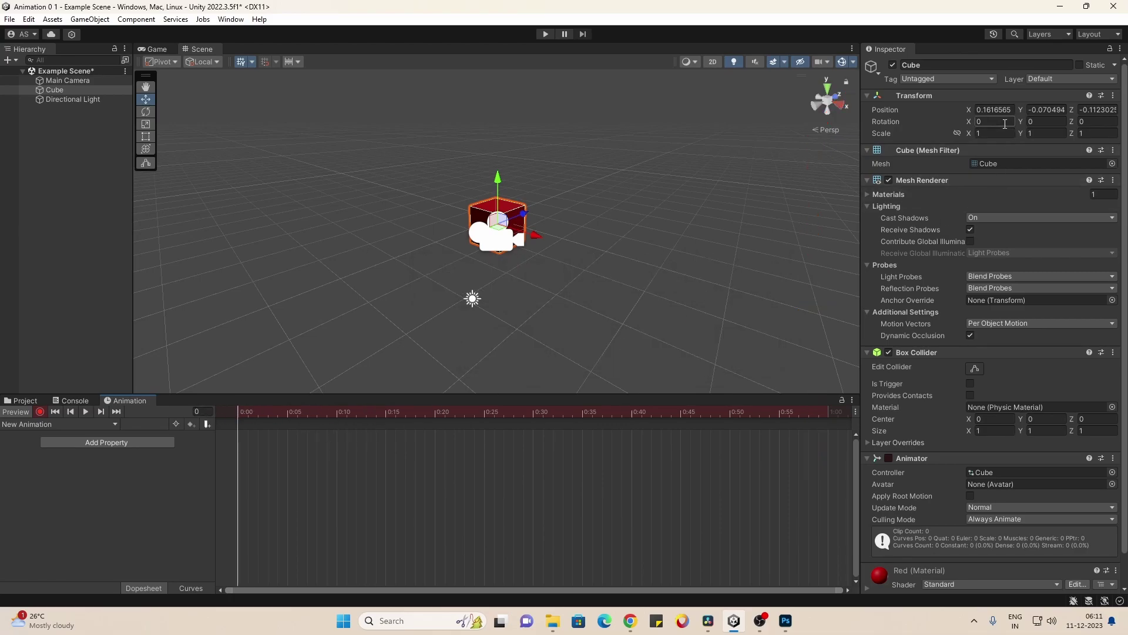
{"action": "left_click_drag", "start_coordinate": [277, 411], "coordinate": [249, 413]}
{"action": "left_click", "coordinate": [1000, 109]}
{"action": "type", "text": "6"}
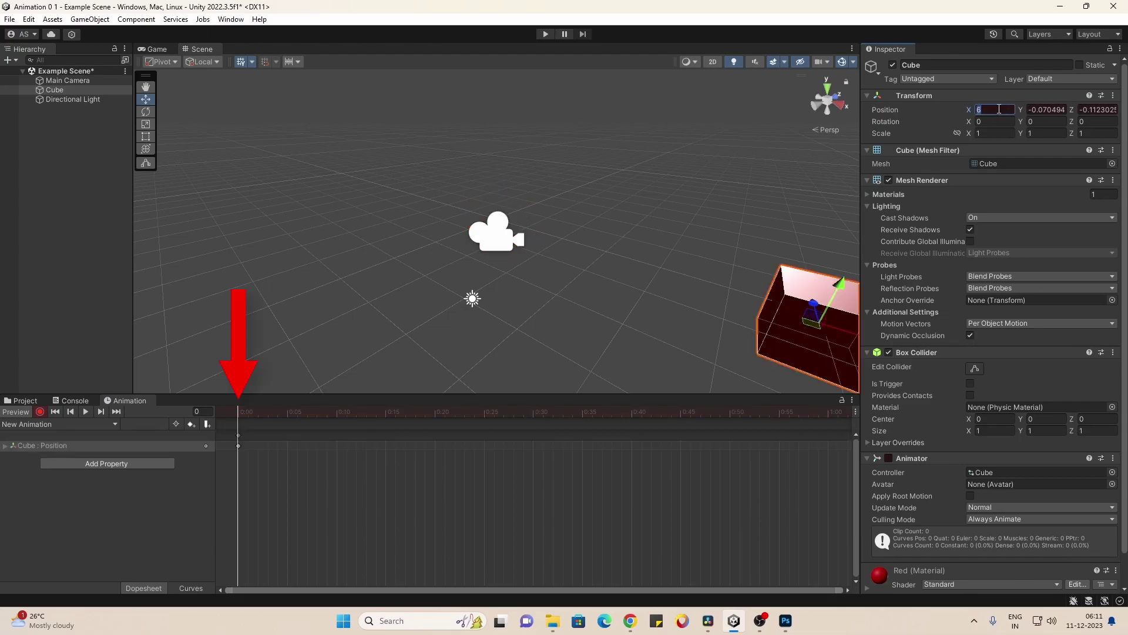
{"action": "type", "text": "0"}
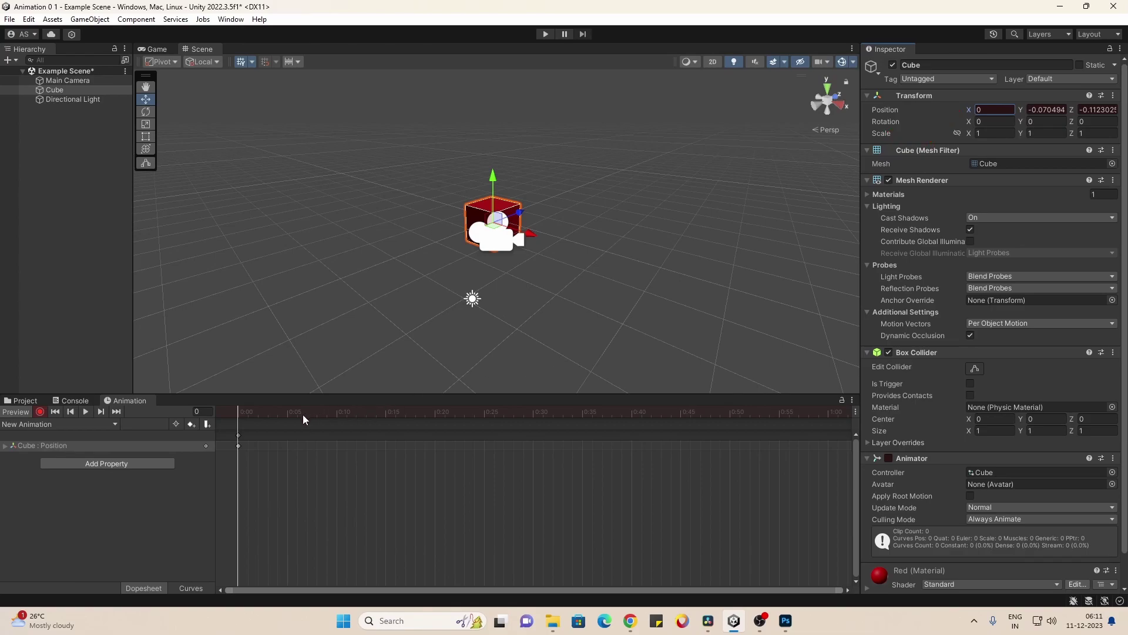
{"action": "left_click_drag", "start_coordinate": [302, 415], "coordinate": [437, 414]}
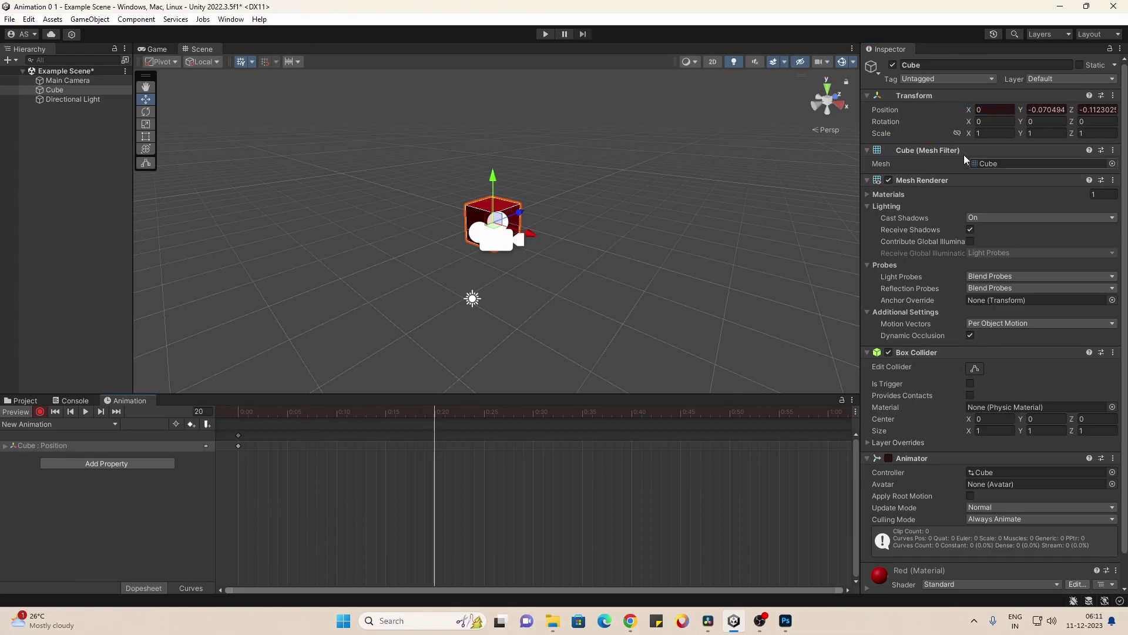
{"action": "type", "text": "5"}
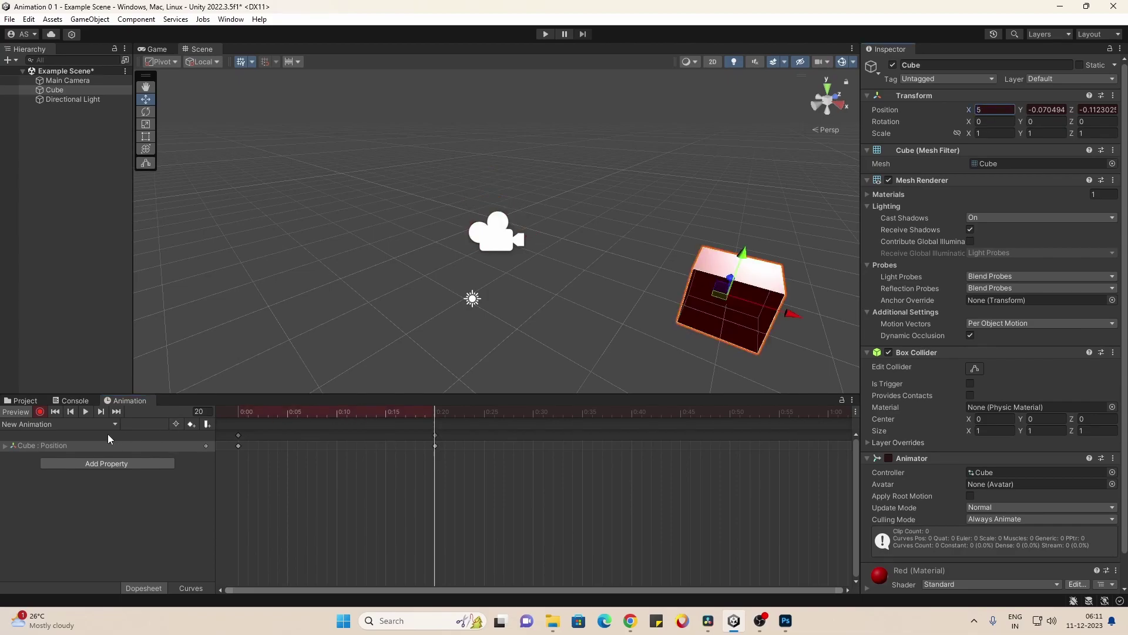
{"action": "left_click", "coordinate": [40, 411]}
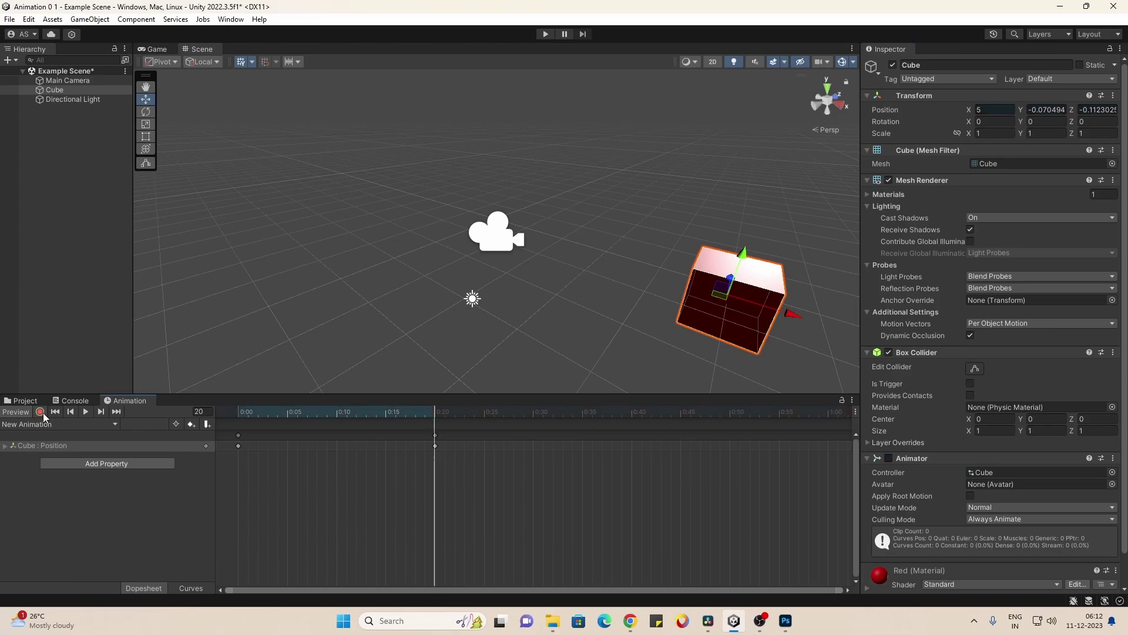
{"action": "left_click", "coordinate": [336, 411]}
Move the end keys to 0:22, key X to 8 near frame 27, and preview the motion.
{"action": "left_click_drag", "start_coordinate": [436, 438], "coordinate": [505, 447]}
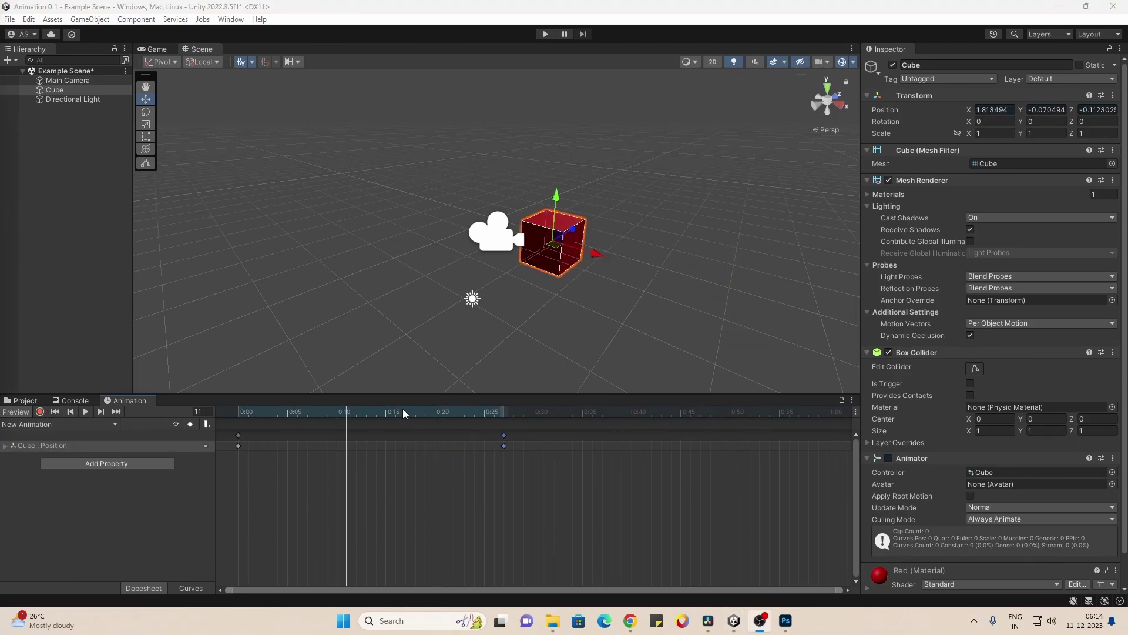
{"action": "left_click_drag", "start_coordinate": [403, 412], "coordinate": [503, 412]}
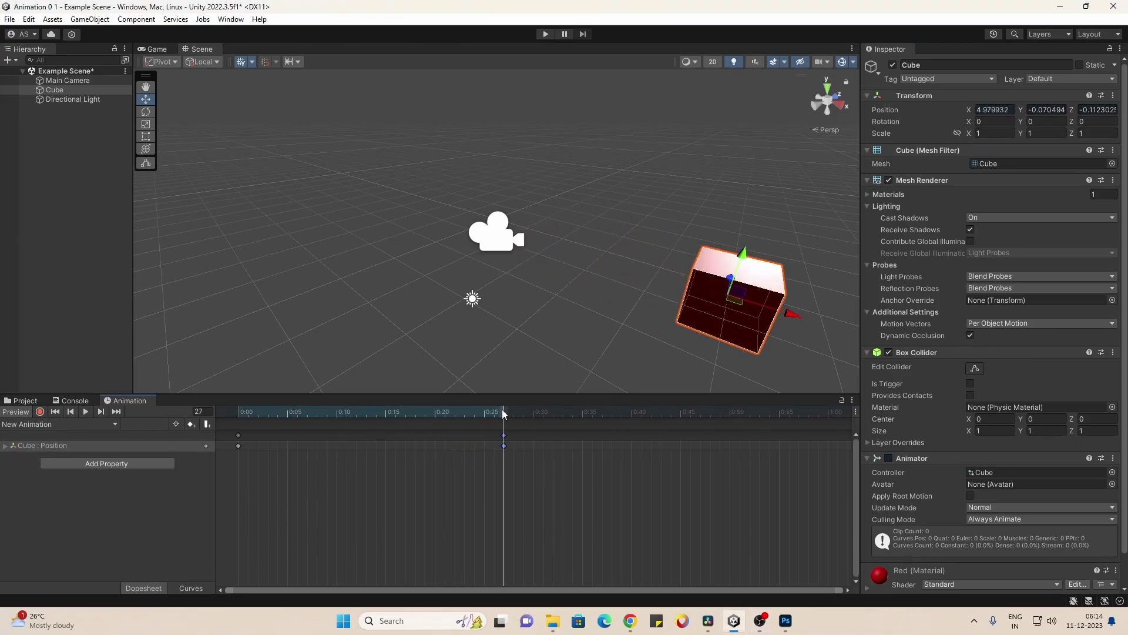
{"action": "left_click", "coordinate": [44, 413]}
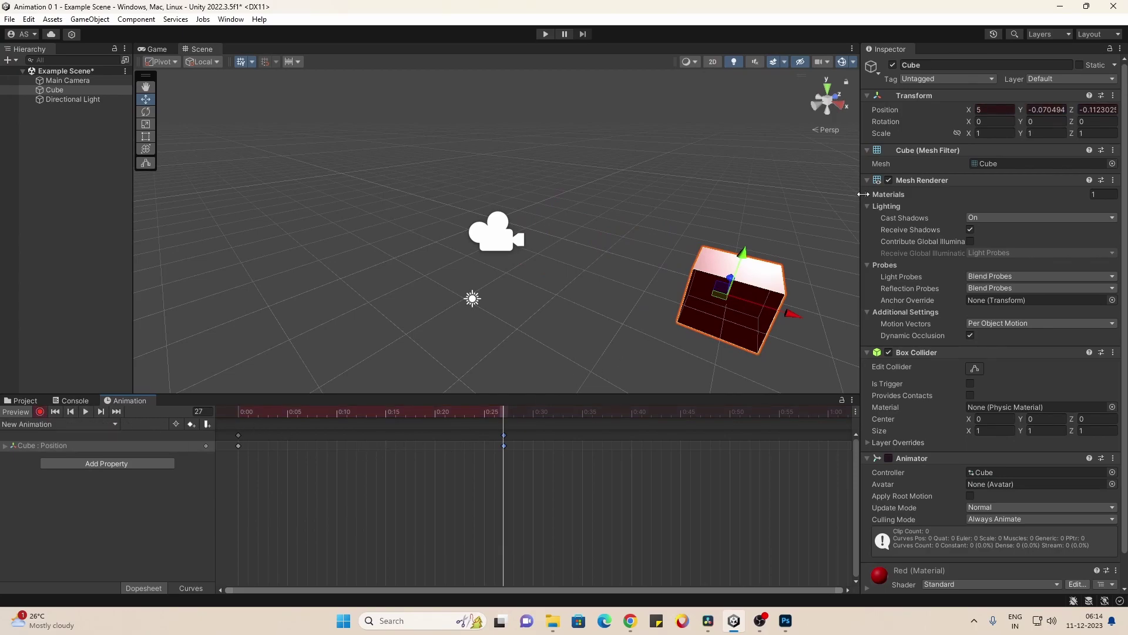
{"action": "left_click", "coordinate": [994, 109]}
{"action": "type", "text": "8"}
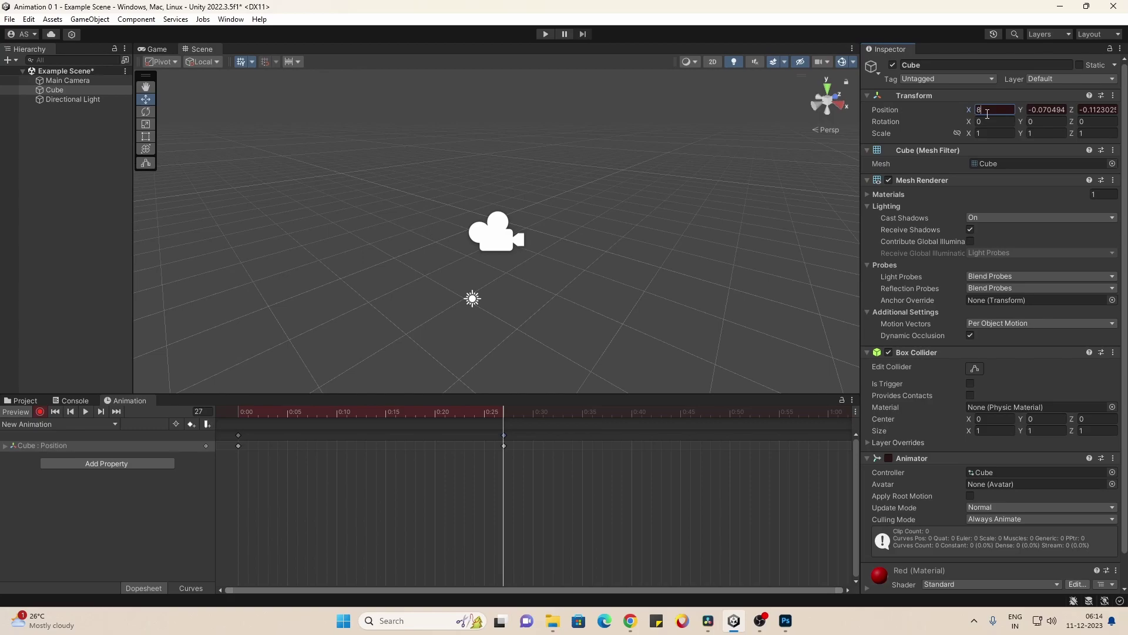
{"action": "key", "text": "Return"}
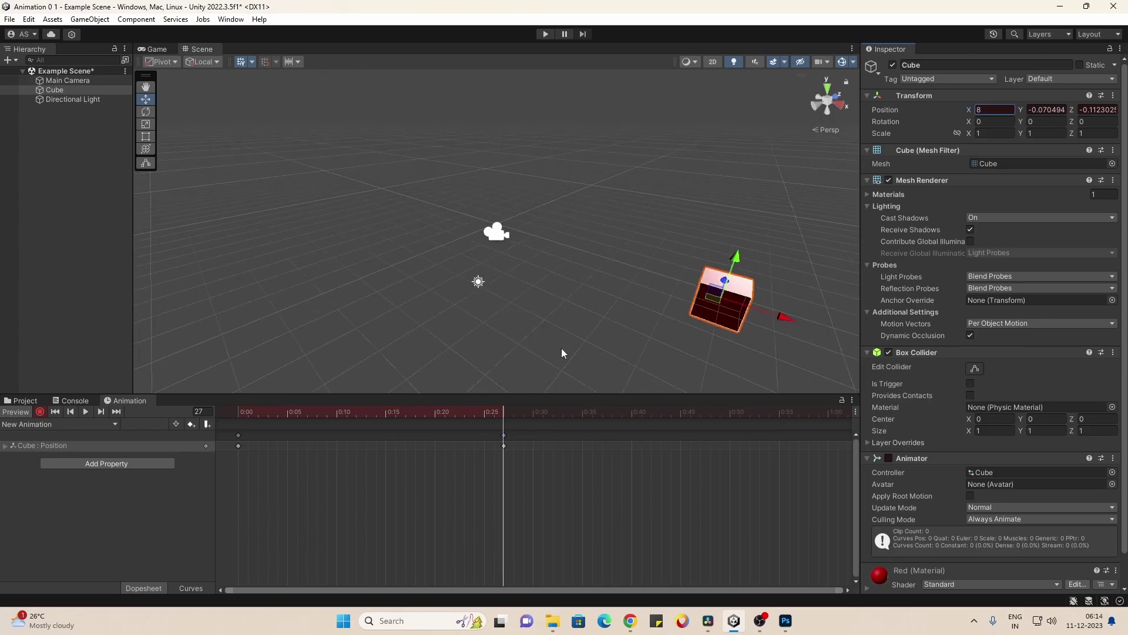
{"action": "left_click", "coordinate": [86, 411]}
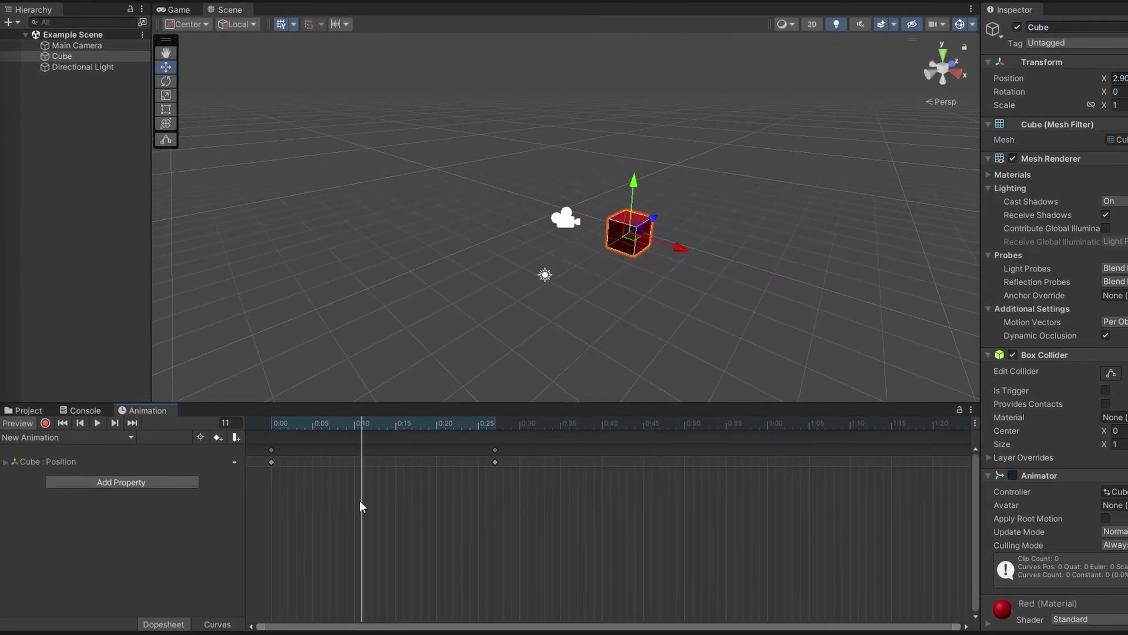
Inspect the position curves, trying and then undoing a reshape of the red curve's end key.
{"action": "left_click", "coordinate": [217, 625]}
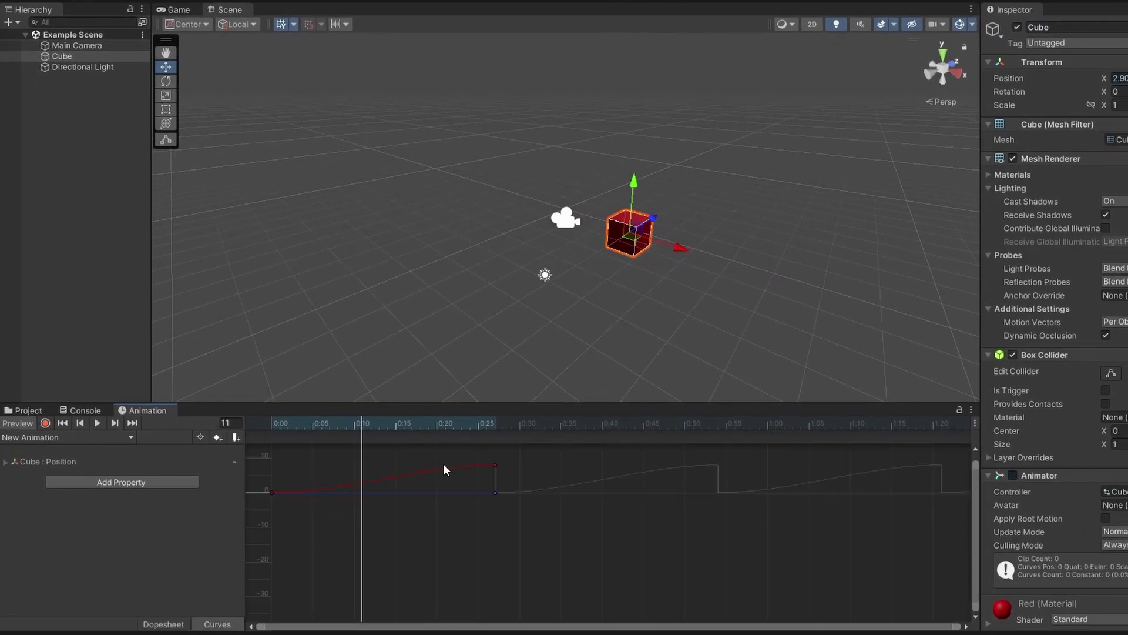
{"action": "left_click", "coordinate": [495, 465]}
{"action": "mouse_move", "coordinate": [459, 463]}
{"action": "left_mouse_down"}
{"action": "mouse_move", "coordinate": [479, 454]}
{"action": "mouse_move", "coordinate": [478, 465]}
{"action": "mouse_move", "coordinate": [491, 463]}
{"action": "left_mouse_up"}
{"action": "key", "text": "ctrl+z"}
Set Both Tangents of all position keyframes to Linear and check the curve.
{"action": "left_click", "coordinate": [163, 624]}
{"action": "left_click_drag", "start_coordinate": [611, 541], "coordinate": [280, 446]}
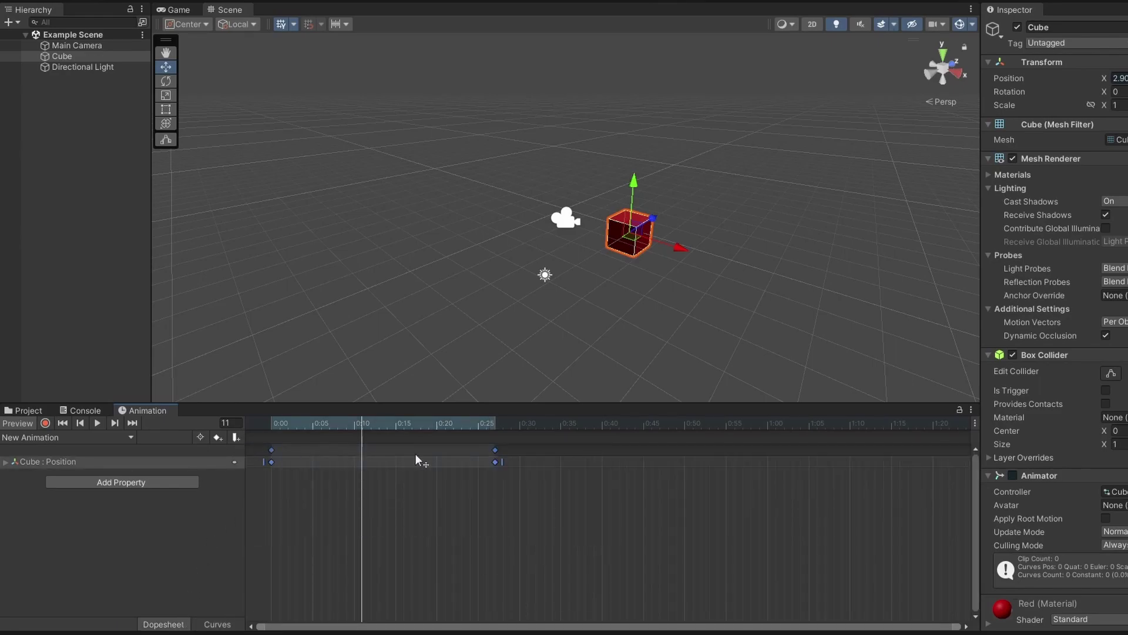
{"action": "right_click", "coordinate": [485, 459]}
{"action": "mouse_move", "coordinate": [476, 580]}
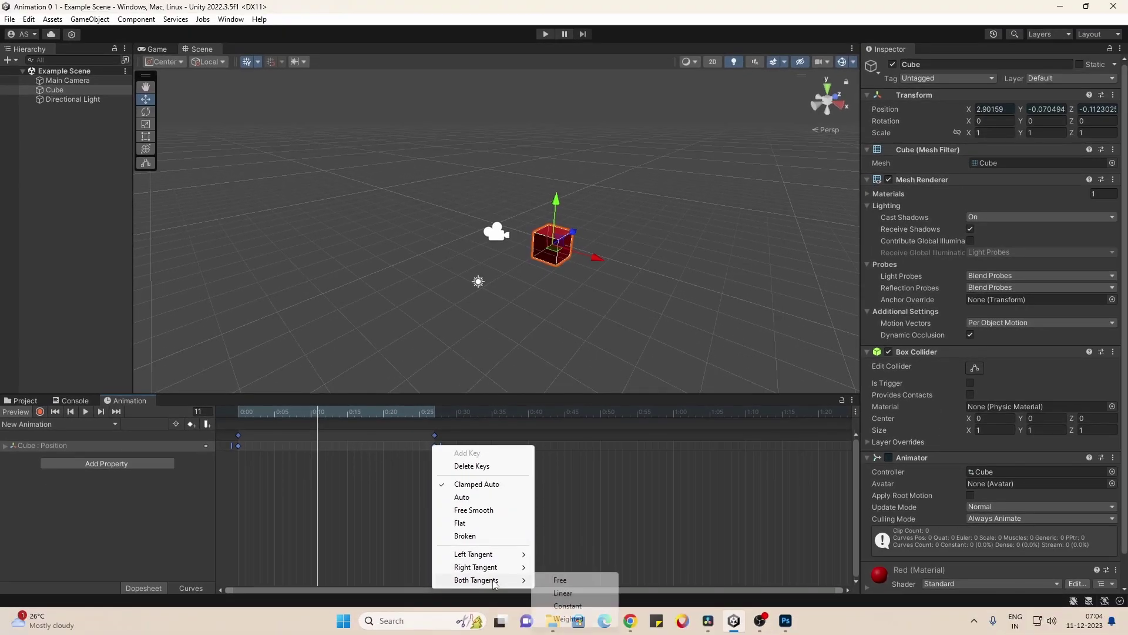
{"action": "left_click", "coordinate": [562, 580]}
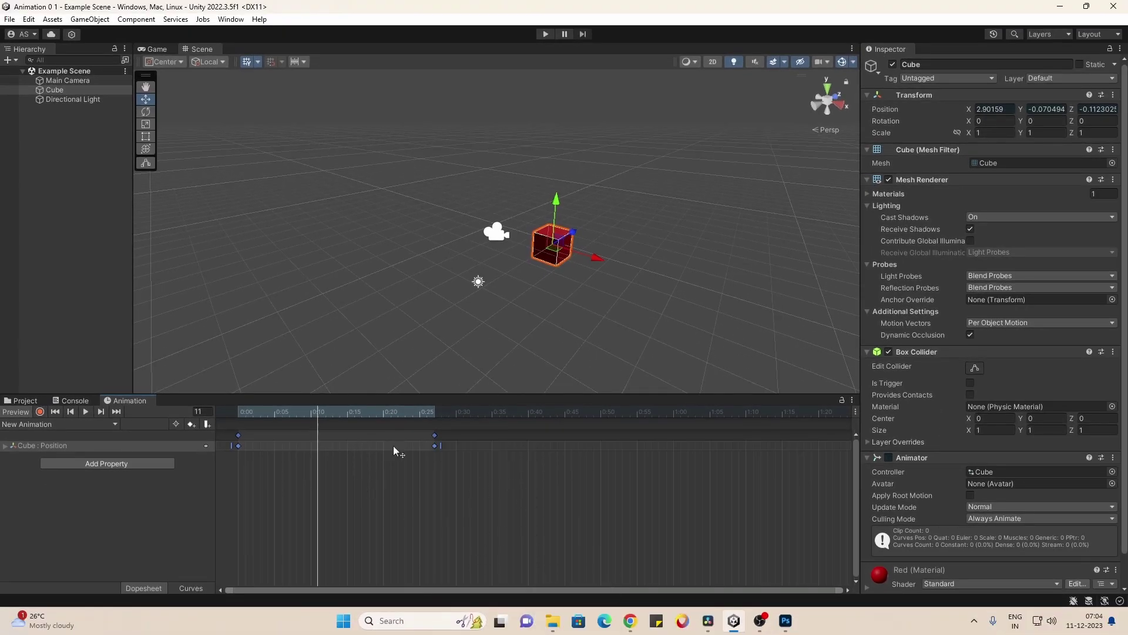
{"action": "key", "text": "c"}
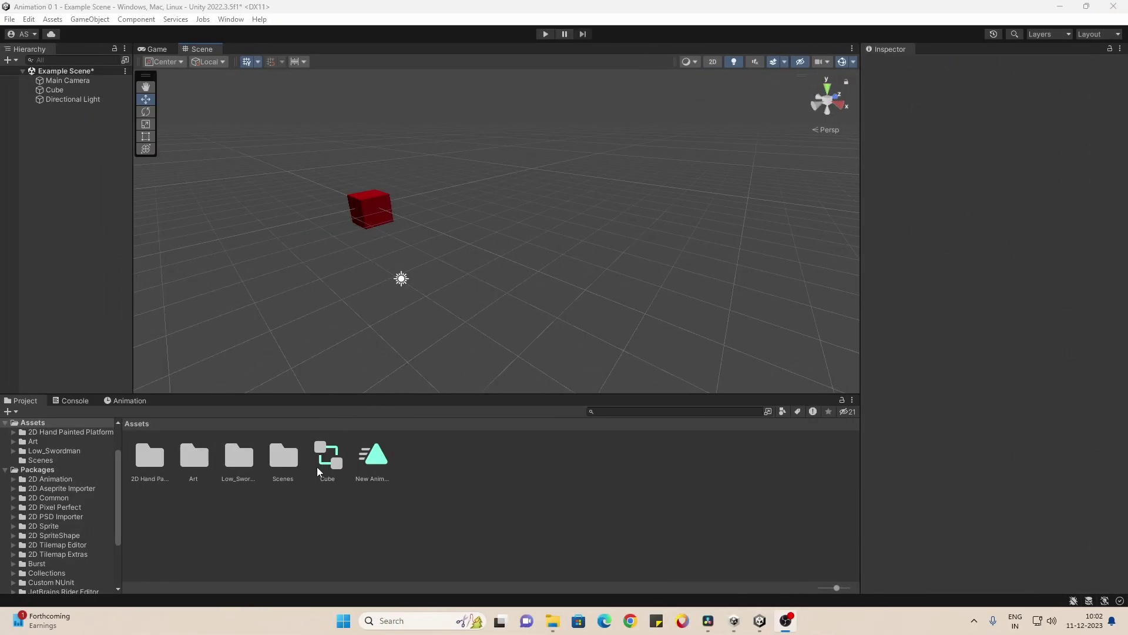
Open Cube.controller's graph, select the New Animation state, and enter Play mode.
{"action": "left_click", "coordinate": [323, 467]}
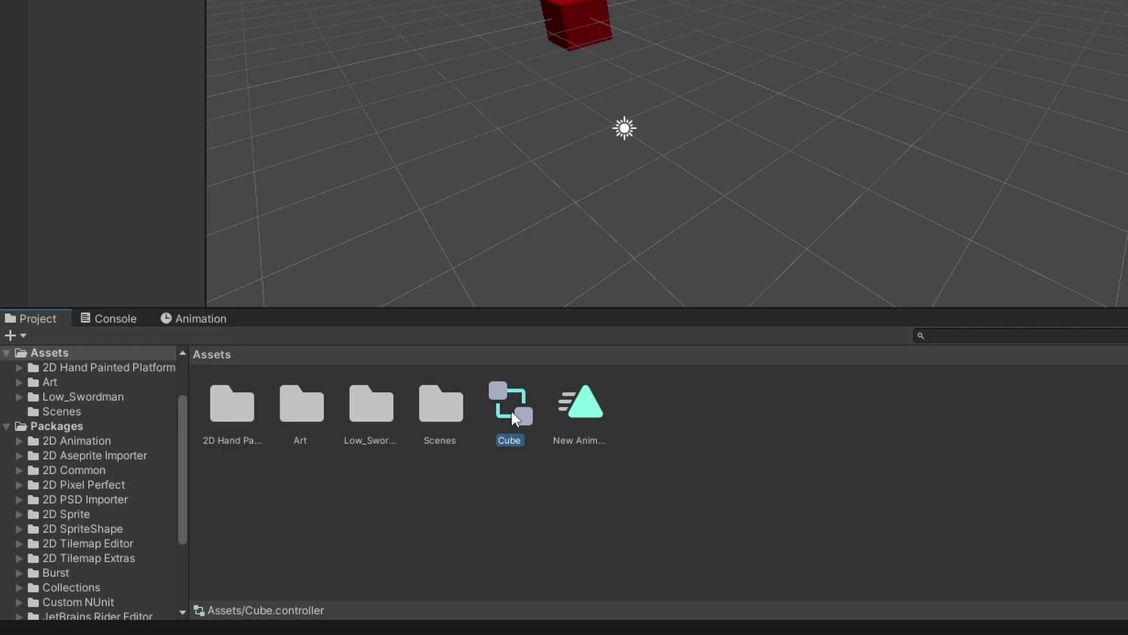
{"action": "double_click", "coordinate": [511, 413]}
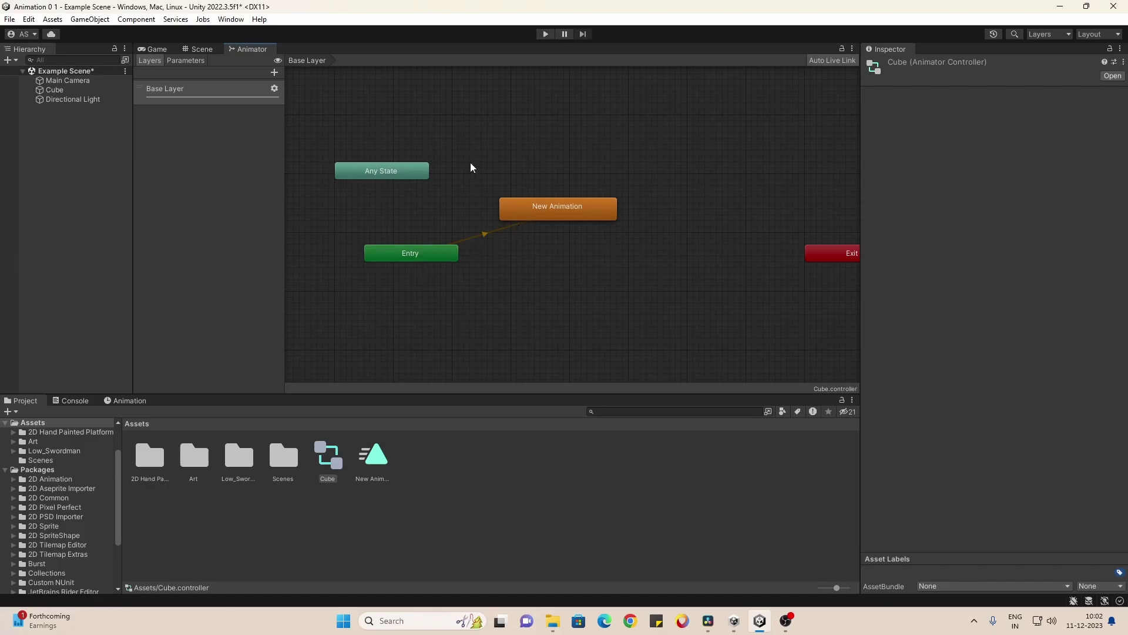
{"action": "left_click", "coordinate": [516, 213]}
{"action": "left_click", "coordinate": [416, 268]}
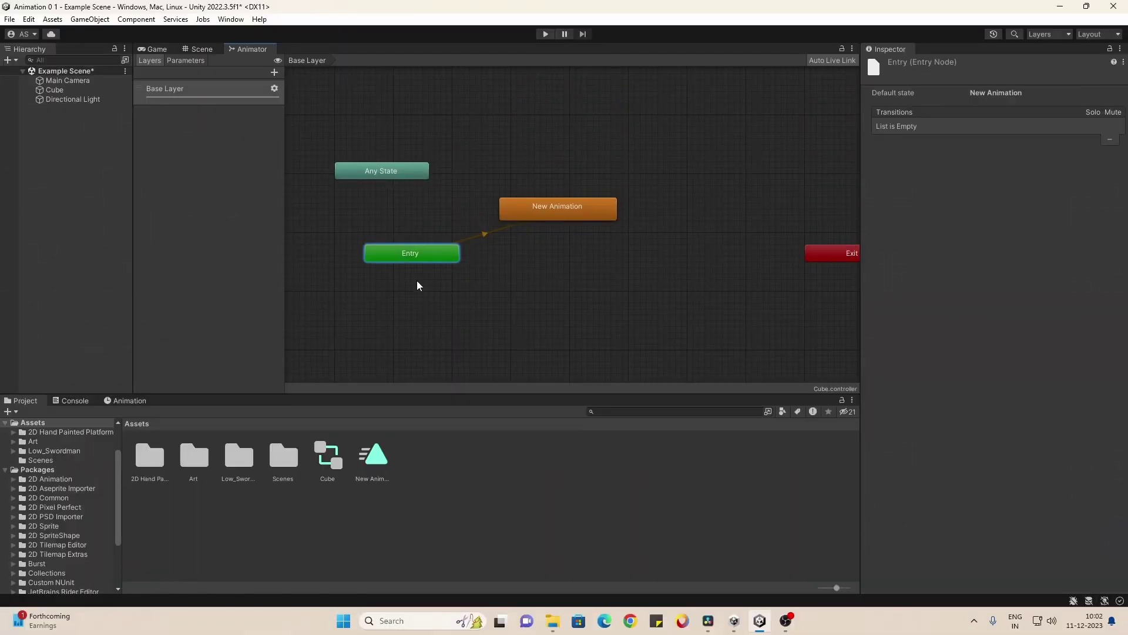
{"action": "left_click", "coordinate": [551, 217]}
{"action": "key", "text": "ctrl+p"}
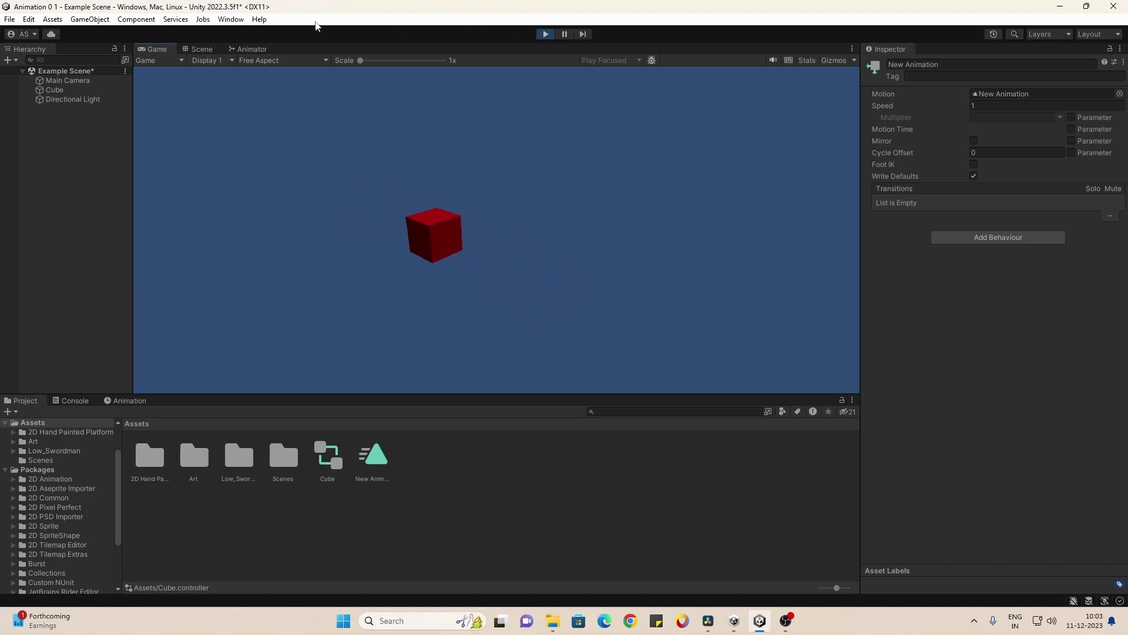
Stop Play mode and tick Loop Time on the New Animation clip.
{"action": "left_click", "coordinate": [198, 49]}
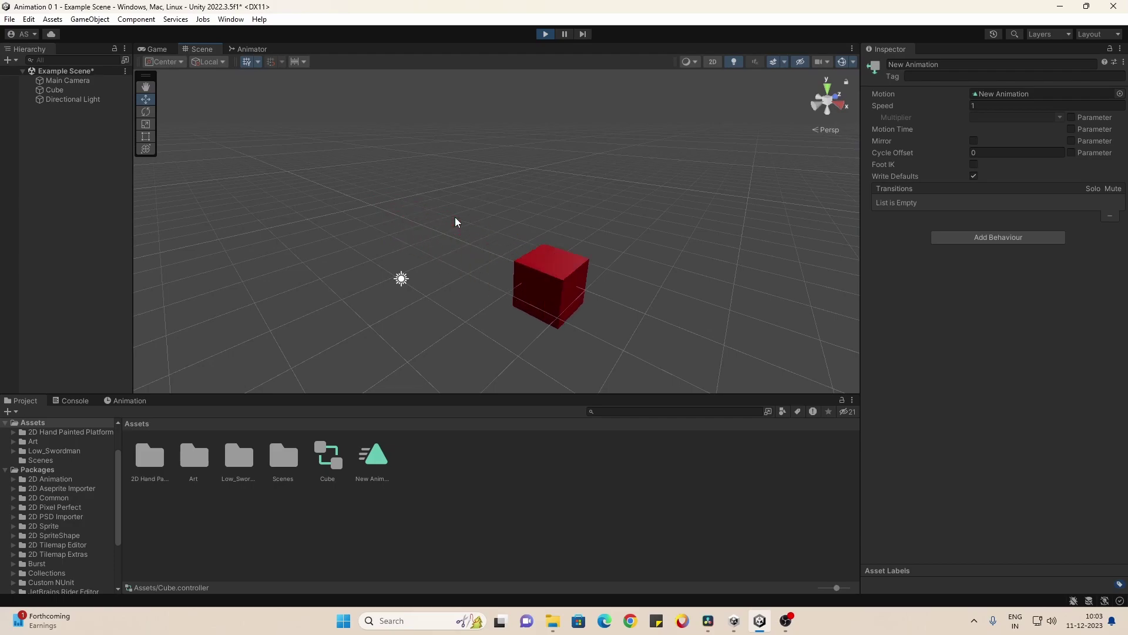
{"action": "key", "text": "ctrl+p"}
{"action": "left_click", "coordinate": [370, 462]}
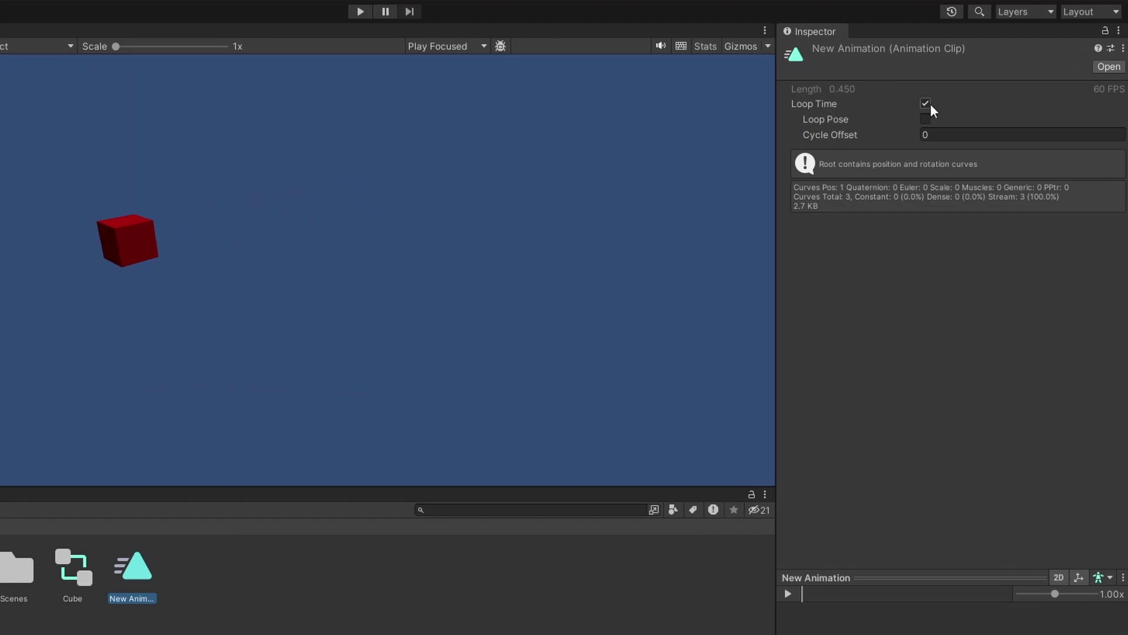
{"action": "left_click", "coordinate": [927, 104]}
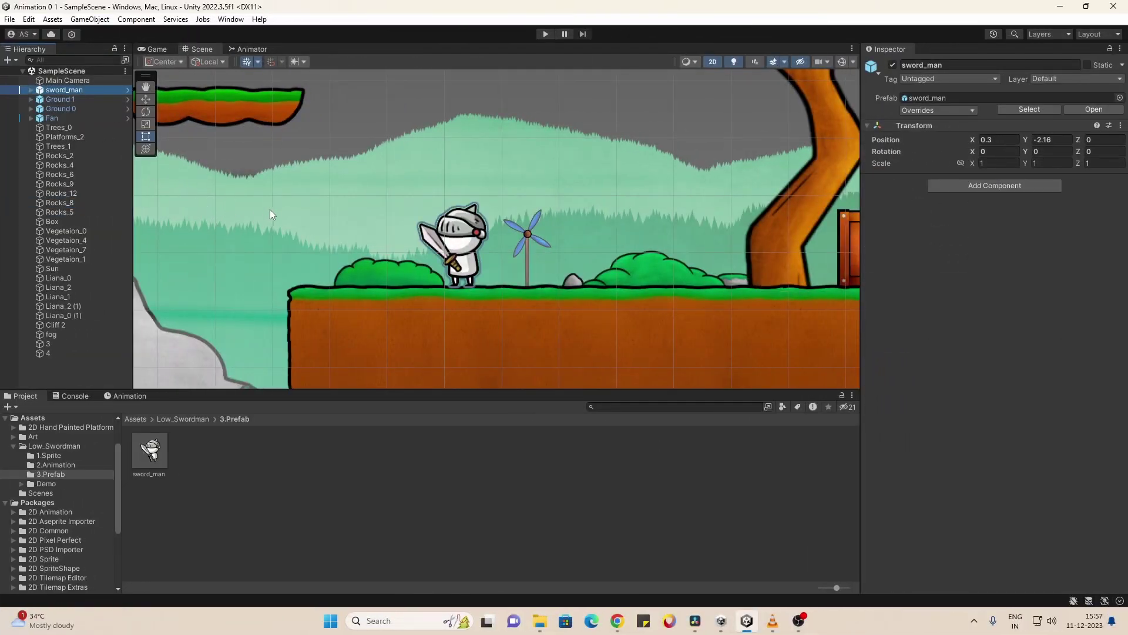
Add an Animation component to sword_man by searching 'anim' in Add Component.
{"action": "left_click", "coordinate": [977, 188]}
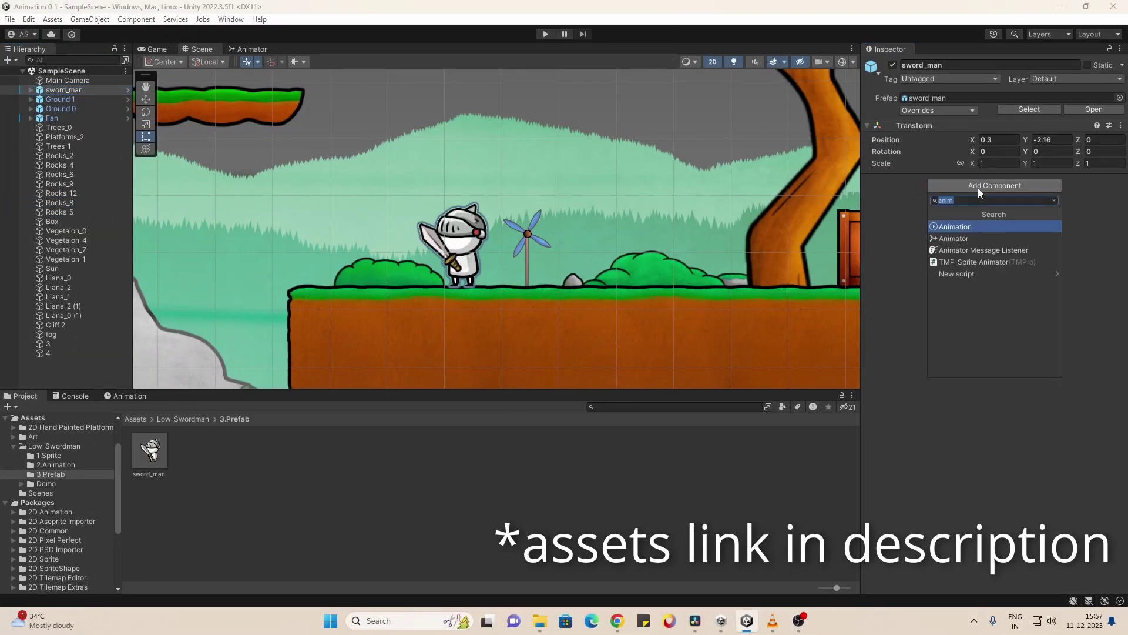
{"action": "key", "text": "Return"}
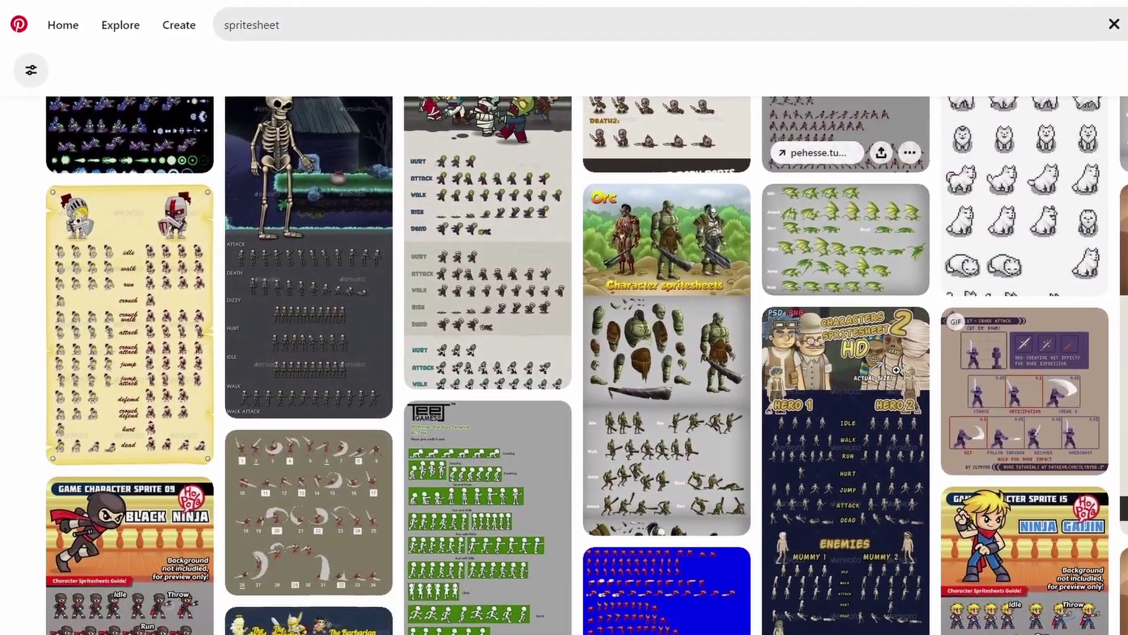
{"action": "scroll", "coordinate": [852, 364], "scroll_direction": "down", "scroll_amount": 1}
{"action": "scroll", "coordinate": [811, 359], "scroll_direction": "down", "scroll_amount": 1}
{"action": "scroll", "coordinate": [776, 353], "scroll_direction": "down", "scroll_amount": 1}
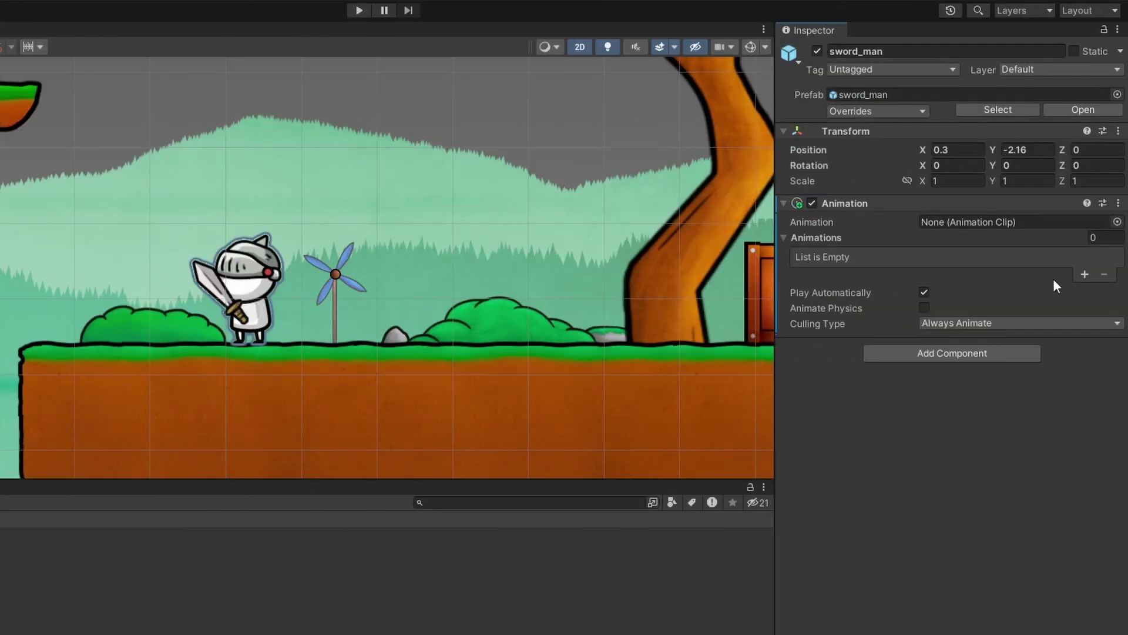
Grow sword_man's Animations list to four empty slots, Element 0–3.
{"action": "left_click", "coordinate": [1081, 274]}
{"action": "left_click", "coordinate": [1085, 289]}
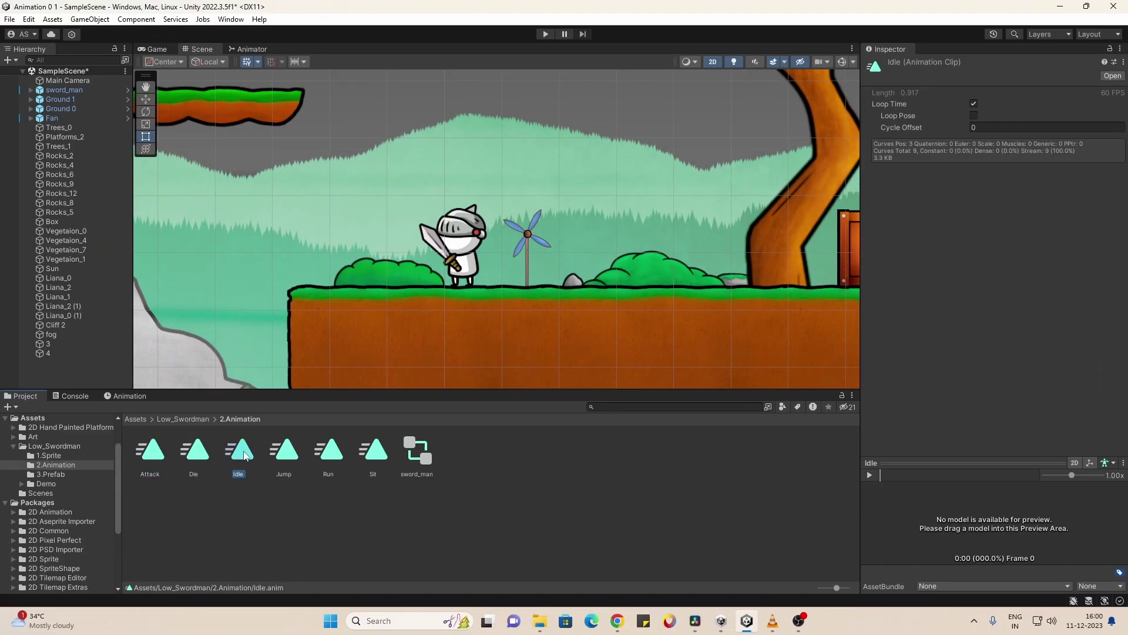
Switch the Inspector to Debug and drop Idle.anim into the Animator, confirming the legacy-clip warning and empty Idle state.
{"action": "left_click", "coordinate": [1120, 49]}
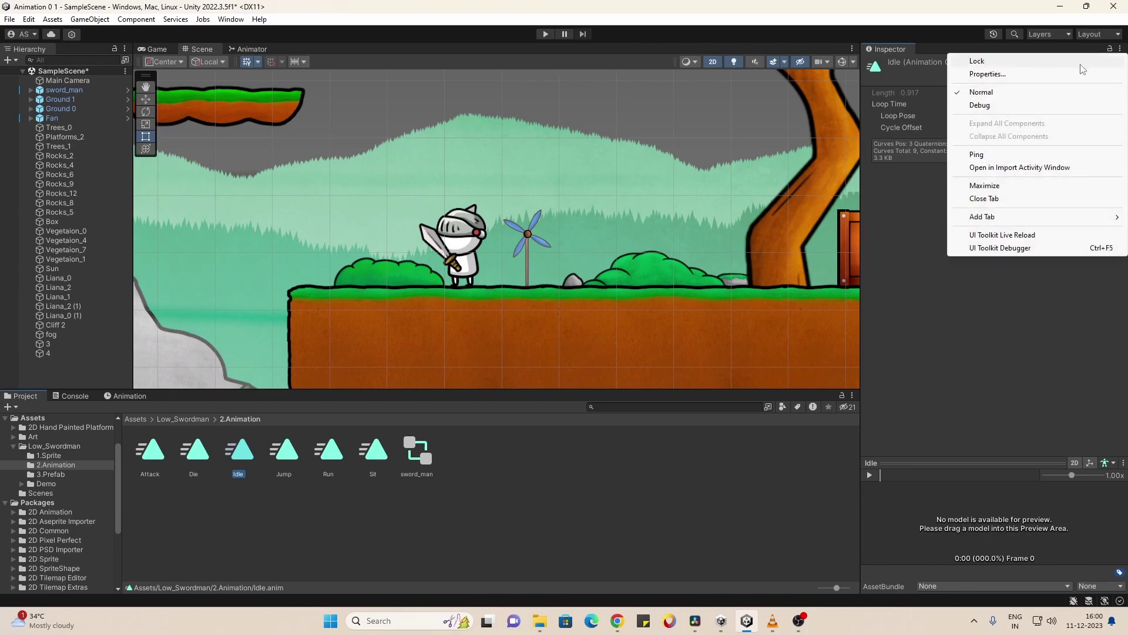
{"action": "left_click", "coordinate": [999, 105]}
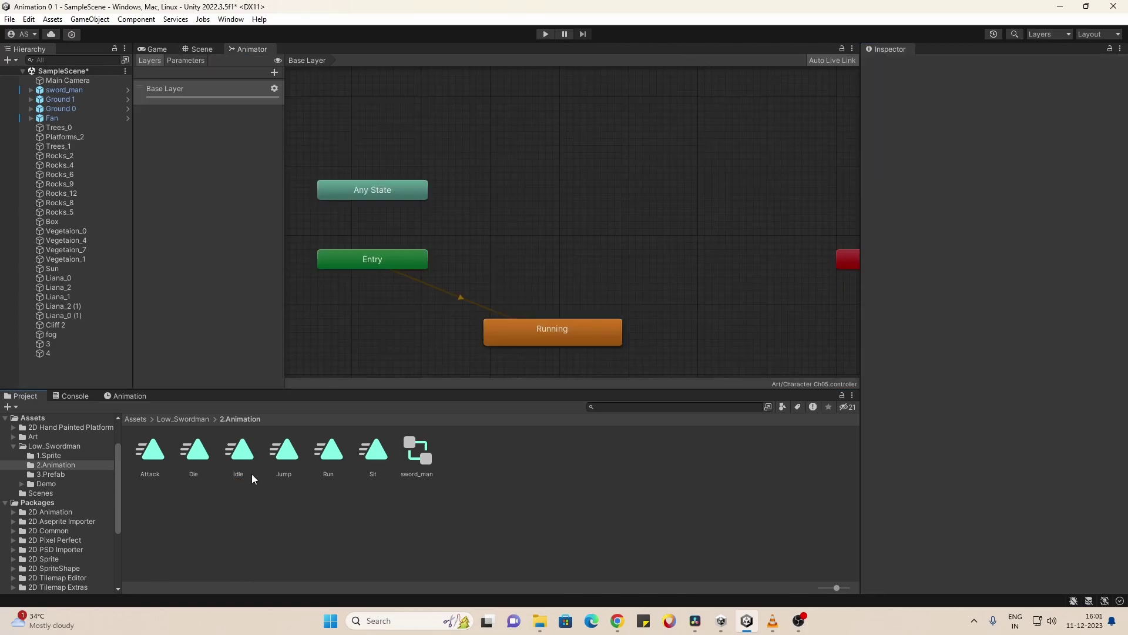
{"action": "left_click_drag", "start_coordinate": [238, 451], "coordinate": [573, 239]}
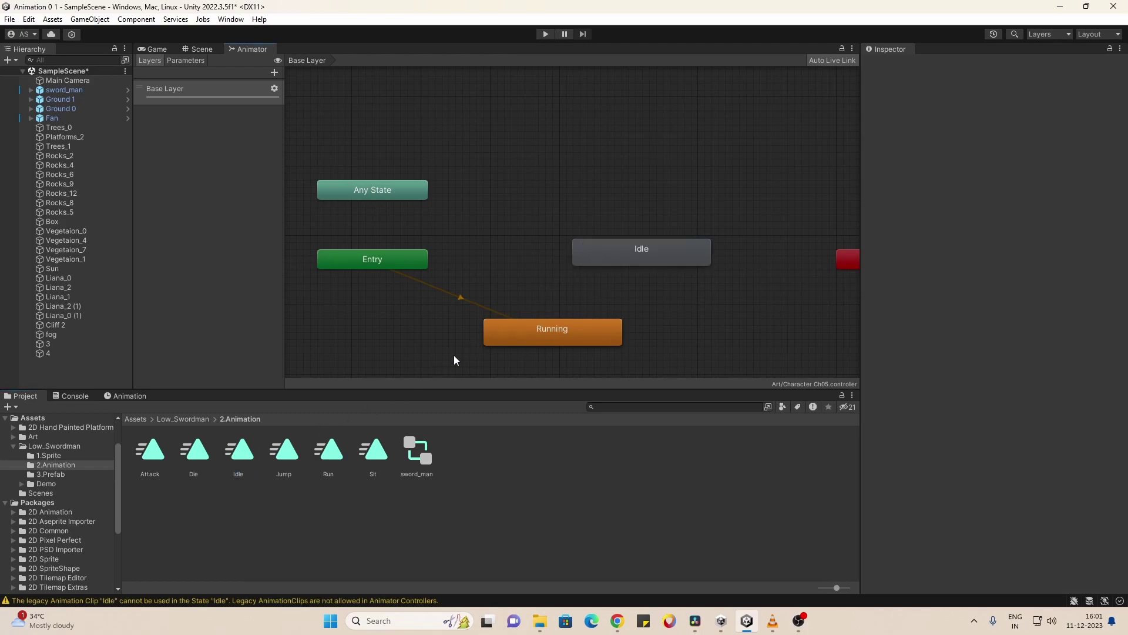
{"action": "left_click", "coordinate": [139, 600]}
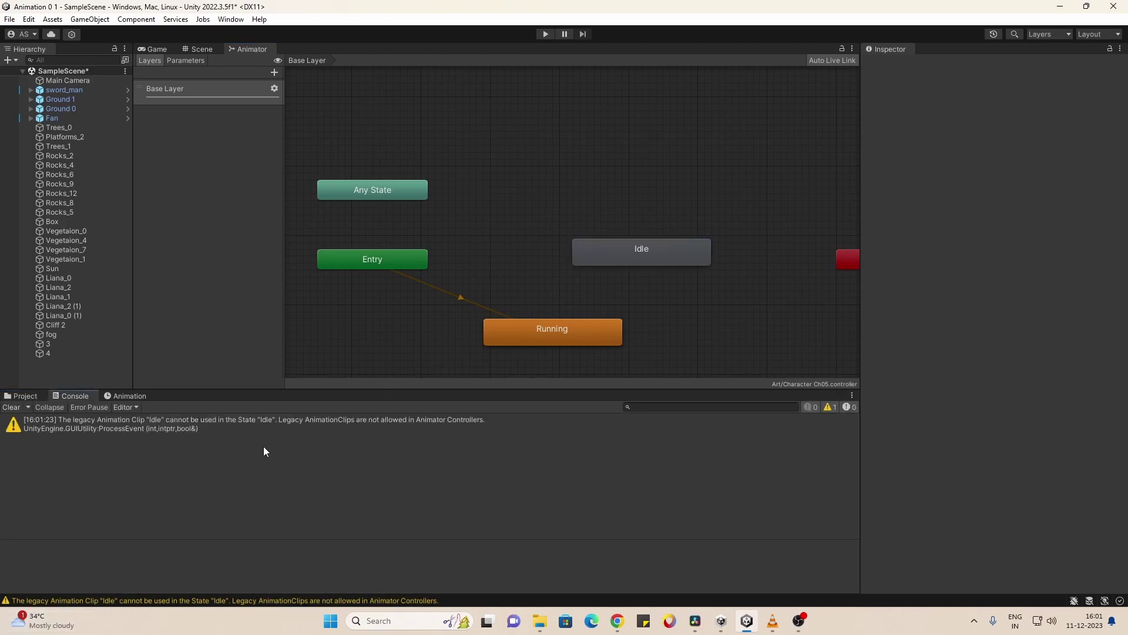
{"action": "left_click", "coordinate": [632, 262]}
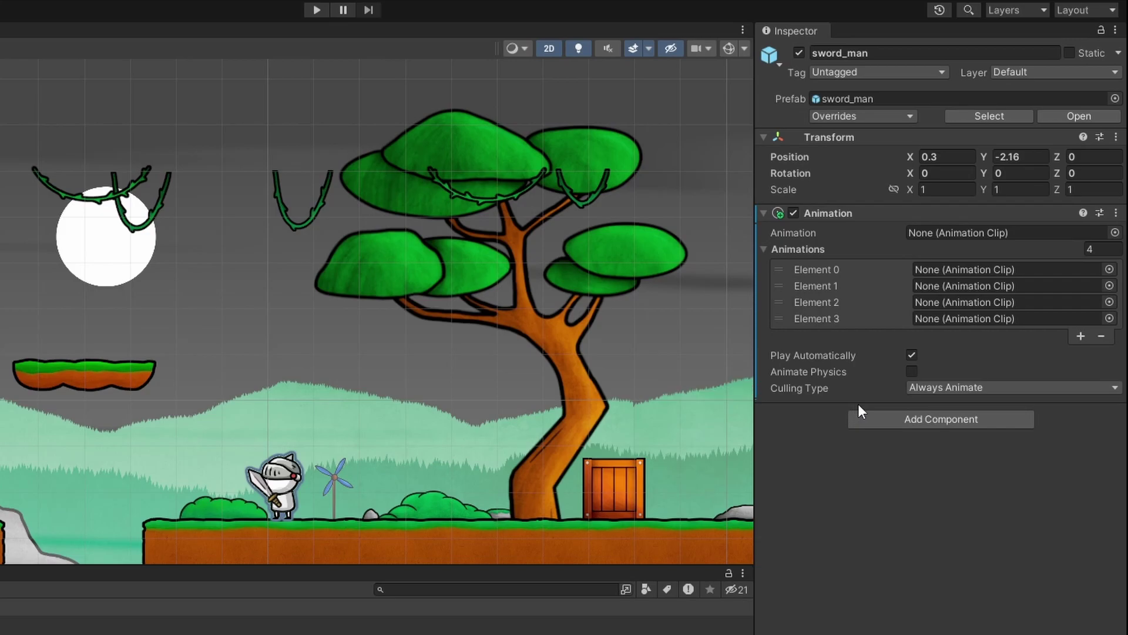
Change sword_man's Animation culling type to Based On Renderers.
{"action": "left_click", "coordinate": [964, 389]}
{"action": "left_click", "coordinate": [991, 407]}
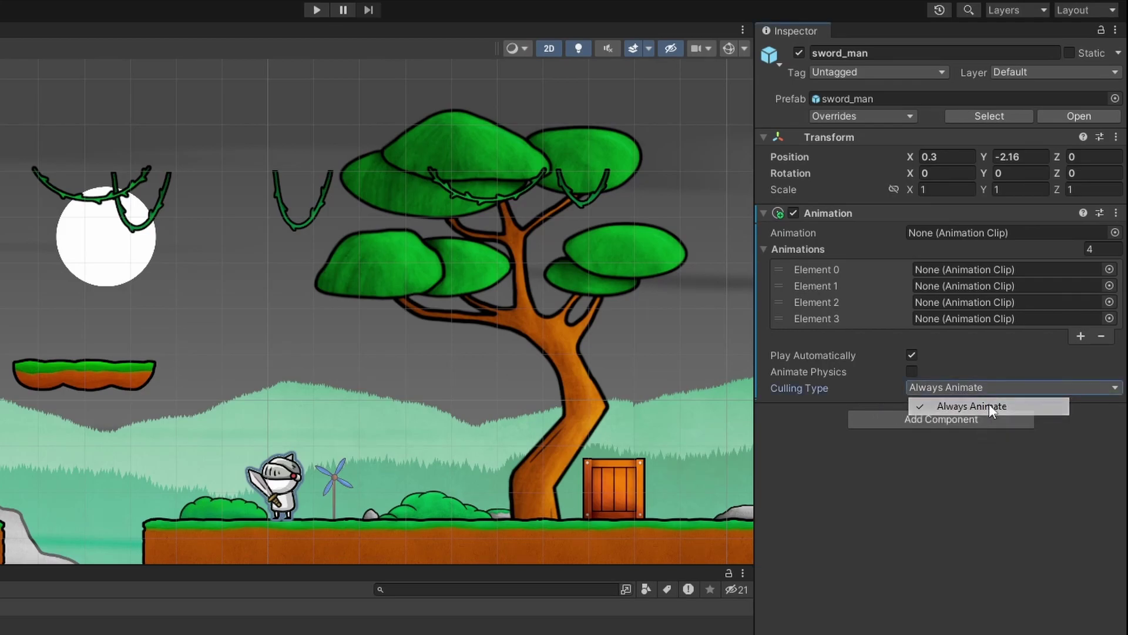
{"action": "left_click", "coordinate": [997, 388]}
{"action": "left_click", "coordinate": [987, 423]}
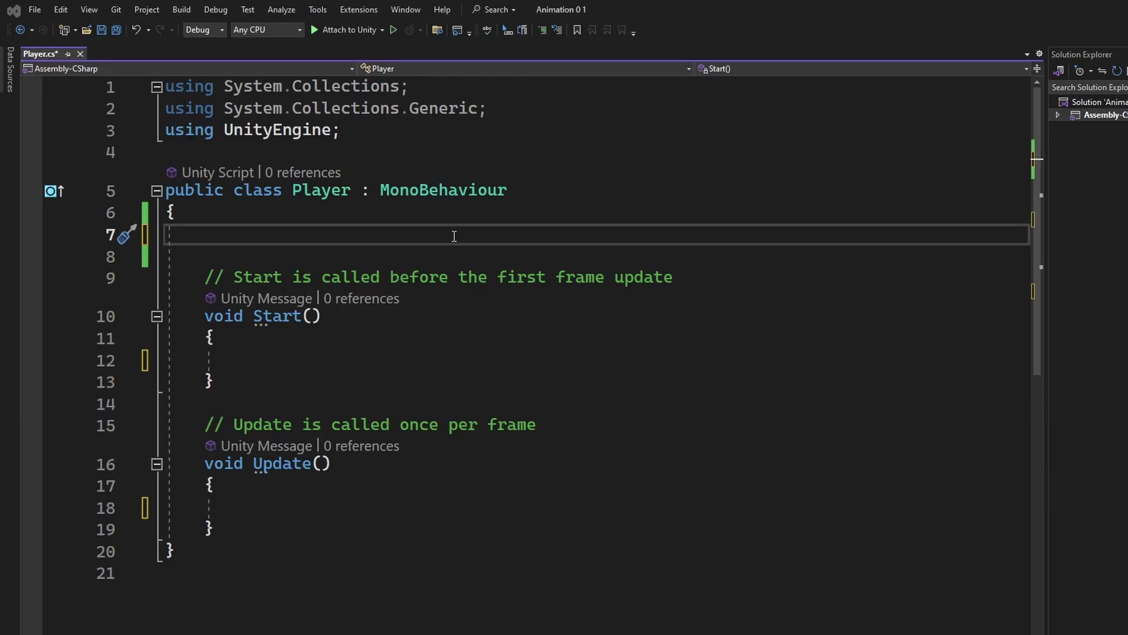
Restore Player.cs code: Animation field, GetComponent in Start, Play("Attack") on mouse down, PlayQueued("Idle") on release; save.
{"action": "key", "text": "ctrl+z"}
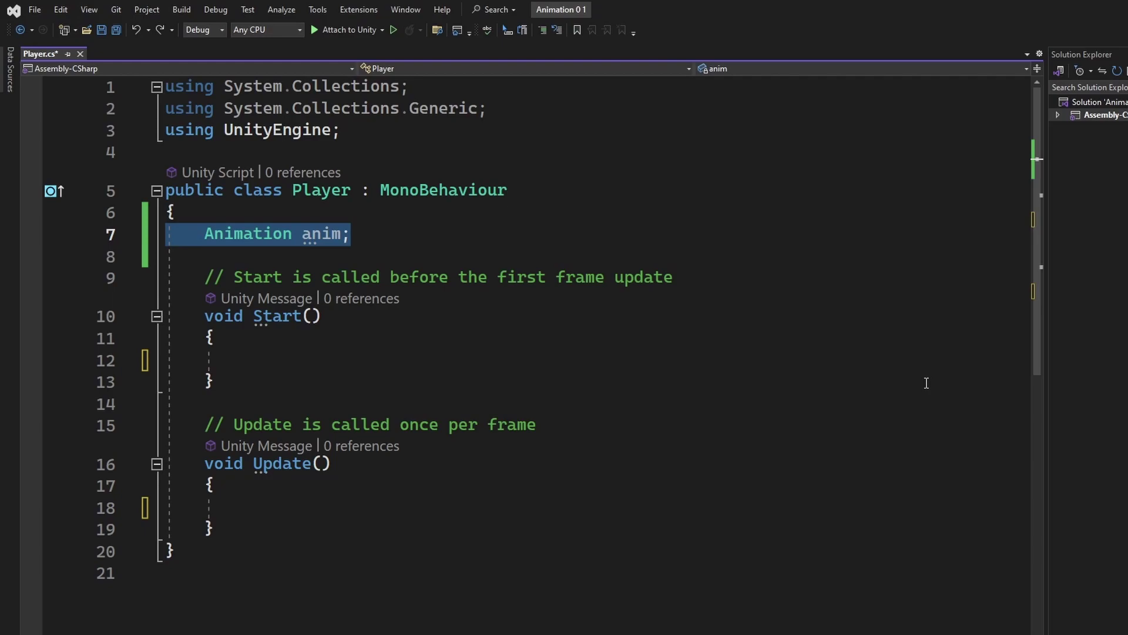
{"action": "key", "text": "ctrl+z"}
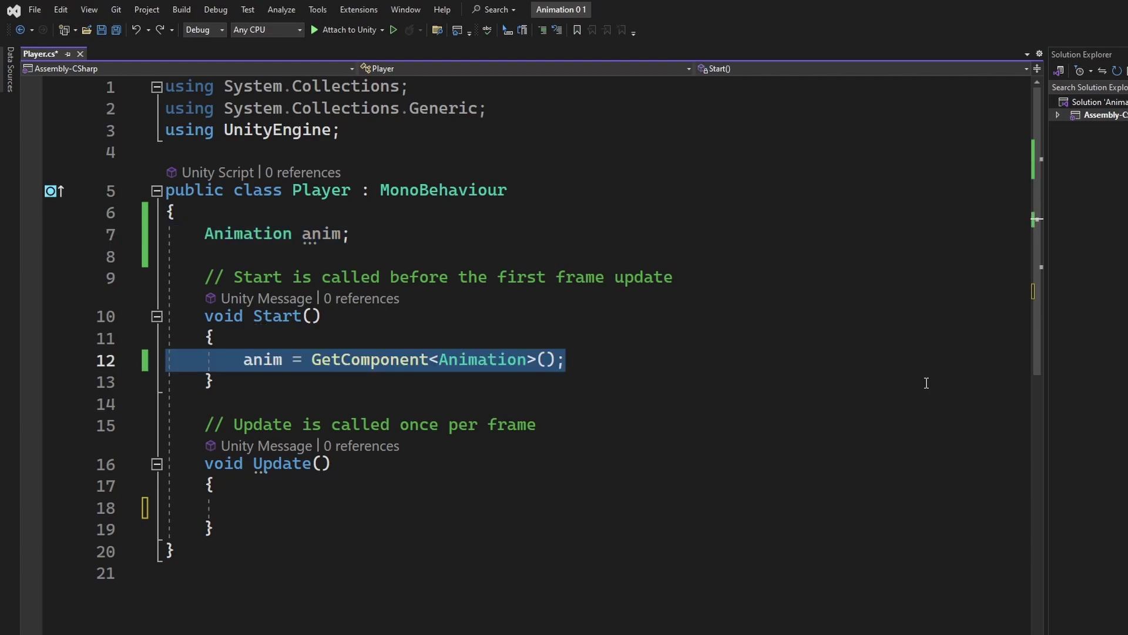
{"action": "key", "text": "ctrl+z"}
{"action": "scroll", "coordinate": [927, 382], "scroll_direction": "down", "scroll_amount": 3}
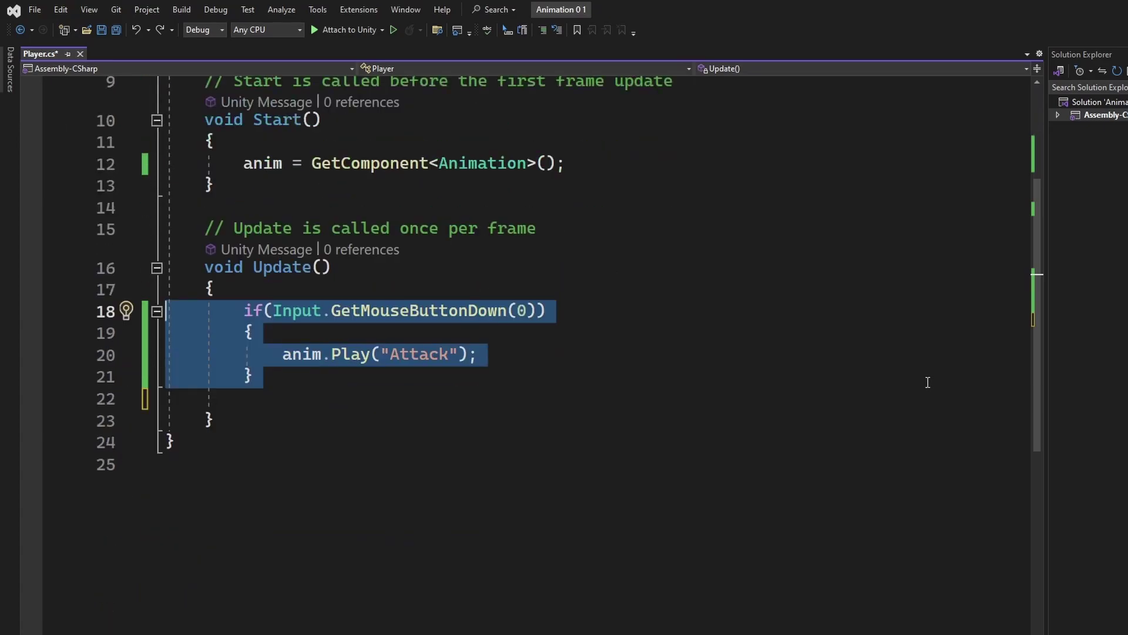
{"action": "key", "text": "ctrl+z"}
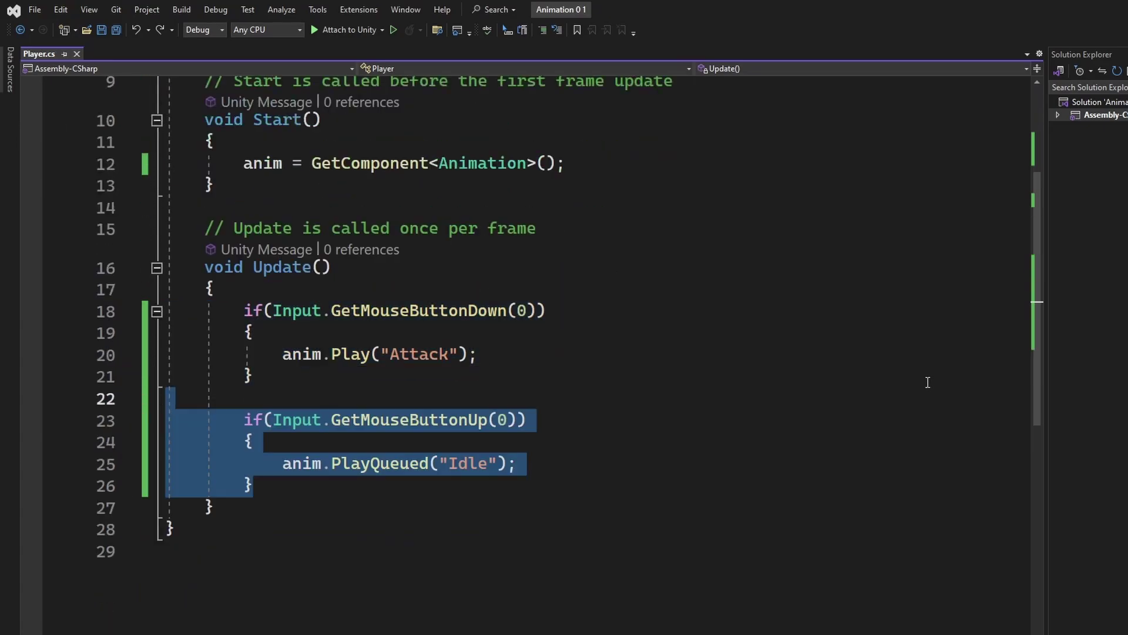